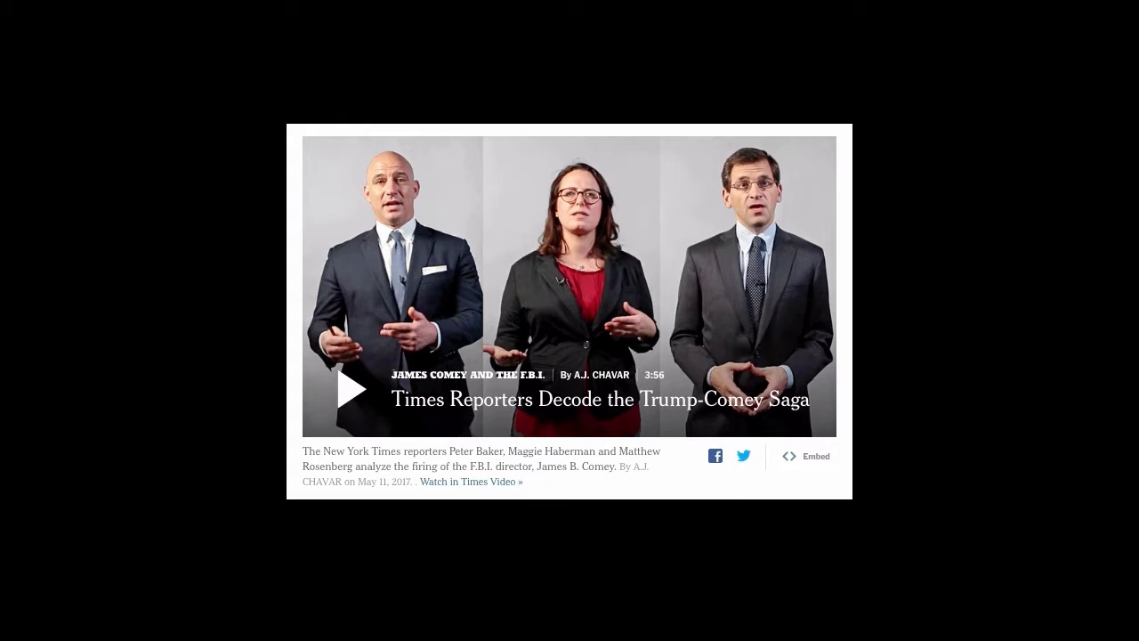
# Capture the video card from the reference recording as a screenshot and paste it onto the new screen in Flinto.
pyautogui.press('super+shift+4')
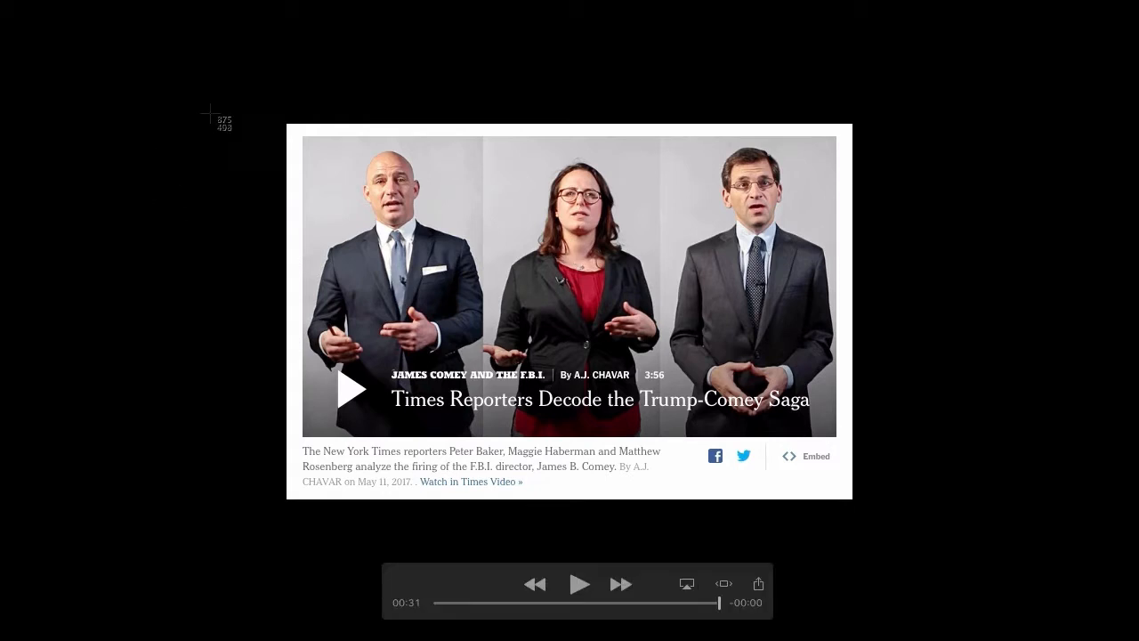
pyautogui.moveTo(287, 124); pyautogui.dragTo(321, 175)
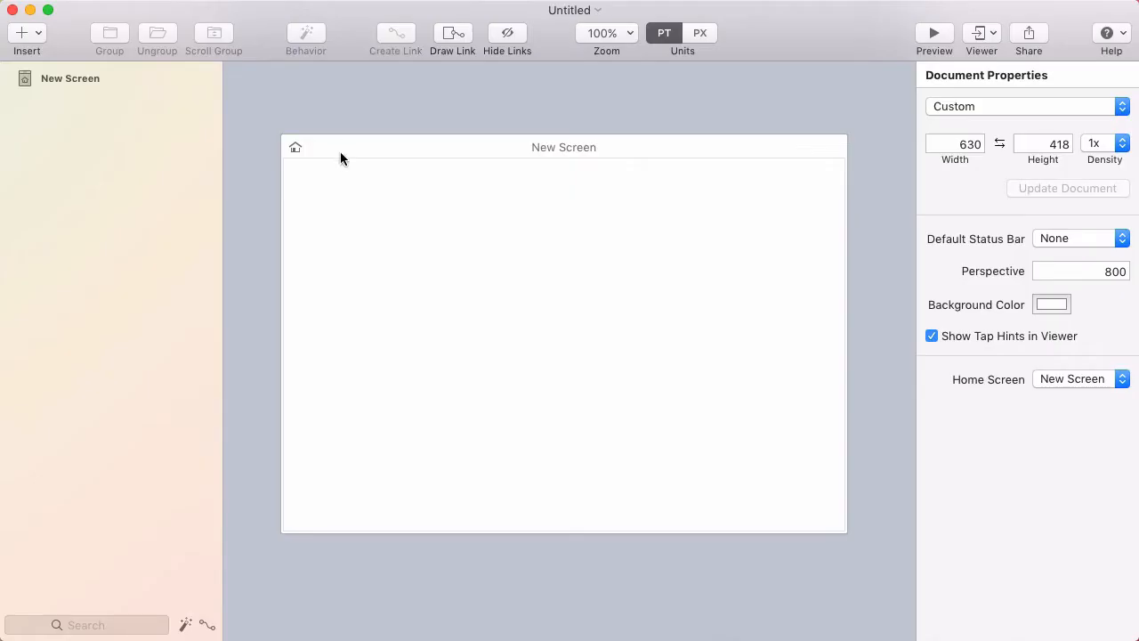
pyautogui.click(342, 151)
pyautogui.press('super+v')
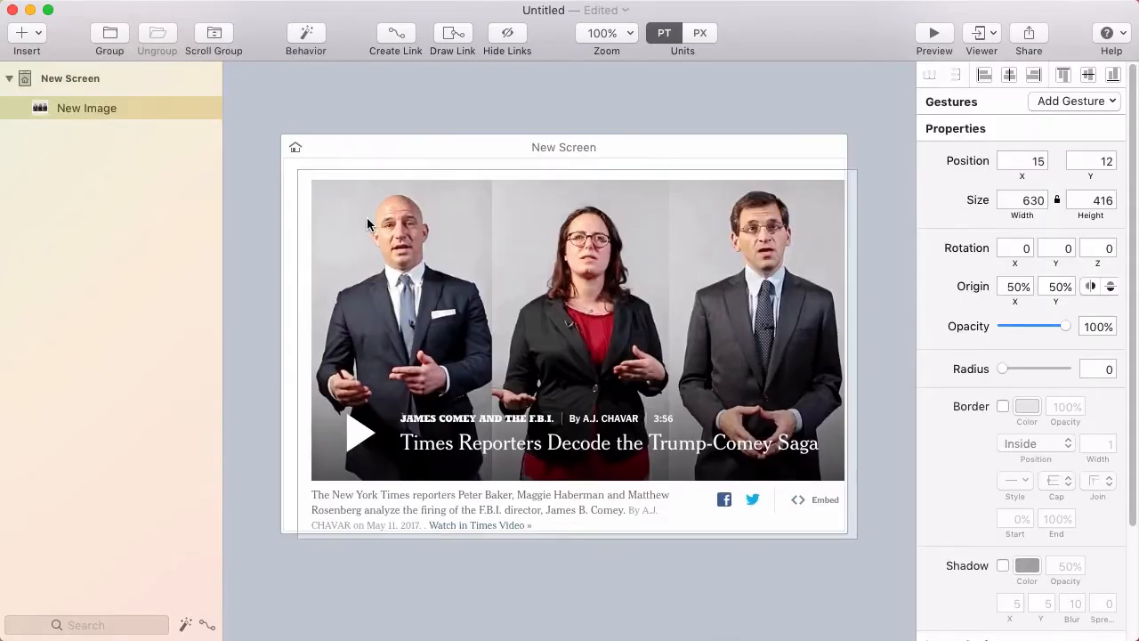
pyautogui.click(377, 112)
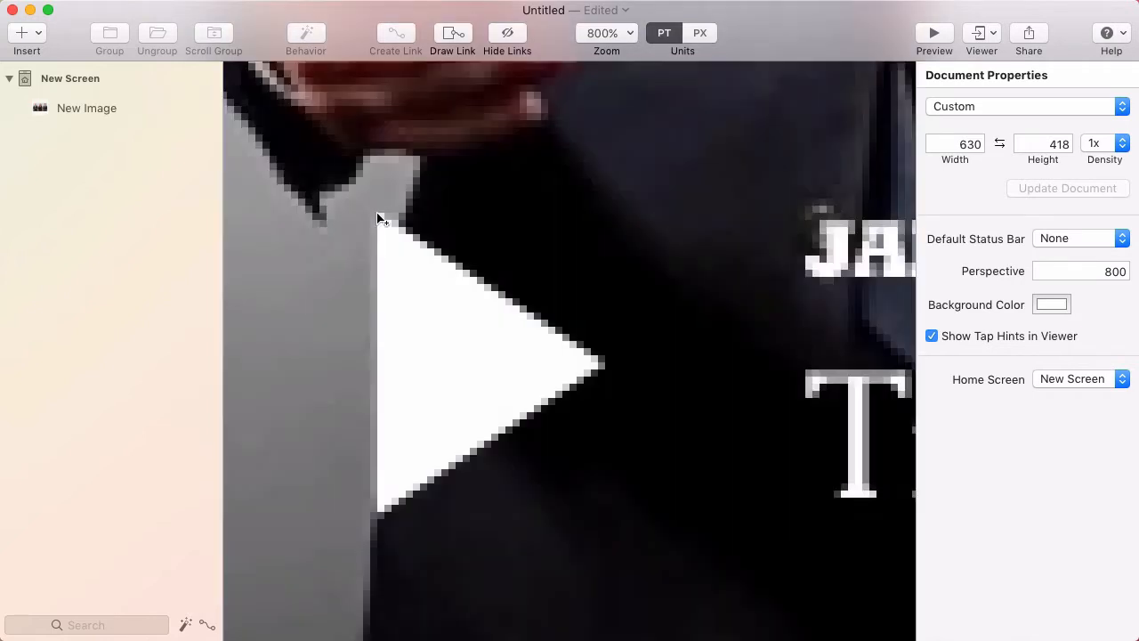
# Trace the play triangle in the screenshot as a closed vector shape with three straight points.
pyautogui.click(377, 214)
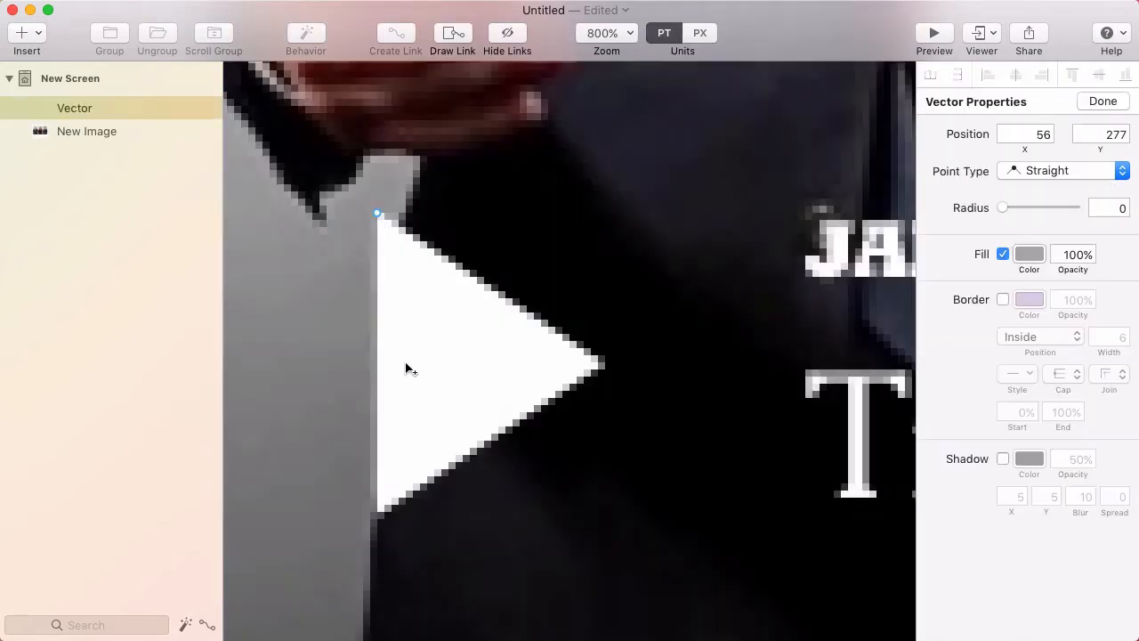
pyautogui.click(378, 513)
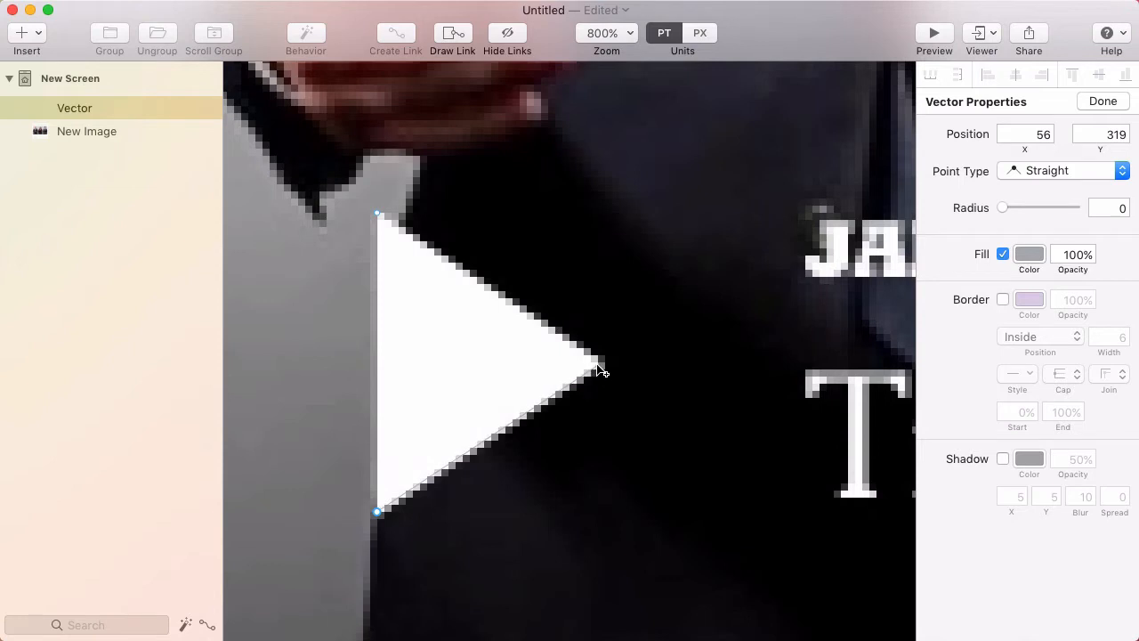
pyautogui.click(602, 372)
pyautogui.click(378, 215)
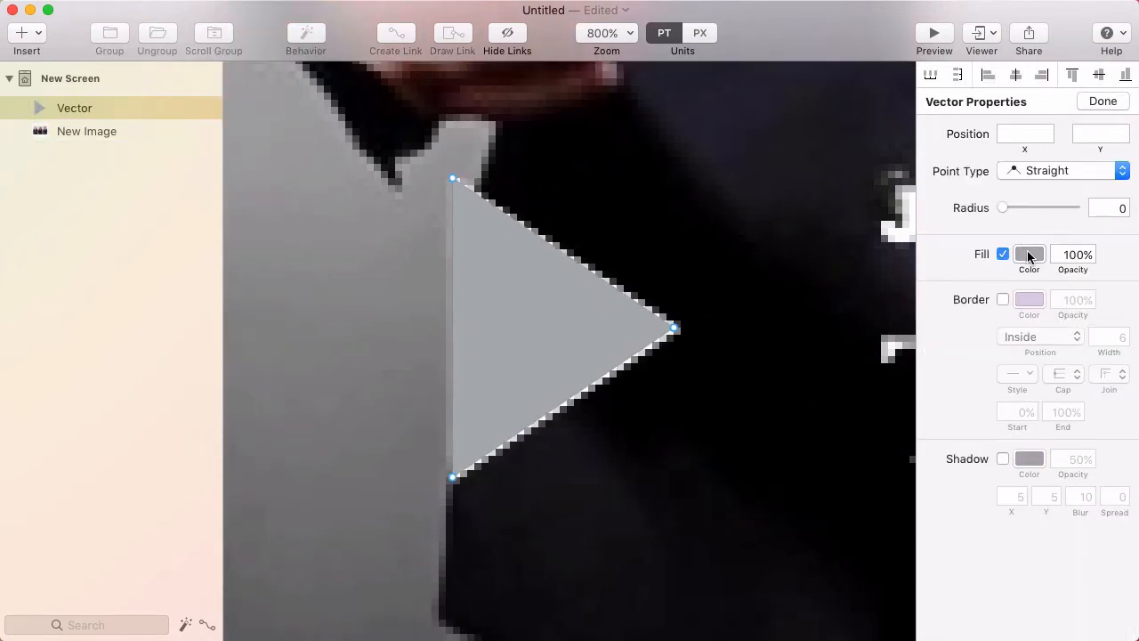
# Change the fill colour of the traced play triangle to white.
pyautogui.click(1027, 254)
pyautogui.moveTo(1015, 354); pyautogui.dragTo(878, 289)
pyautogui.click(731, 184)
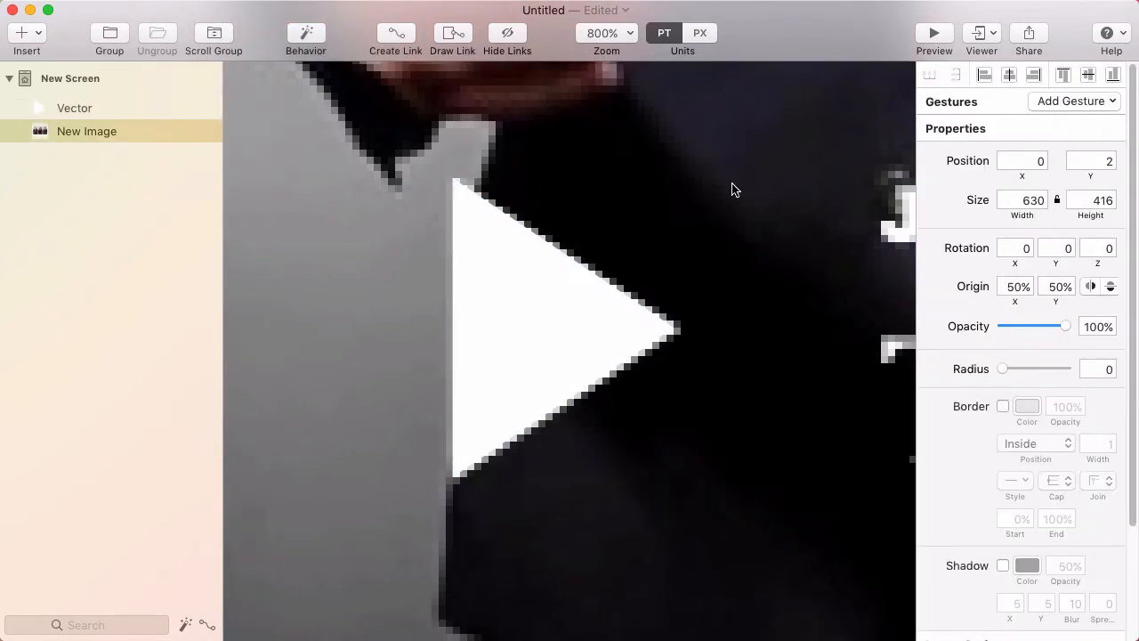
pyautogui.press('super+0')
pyautogui.click(372, 115)
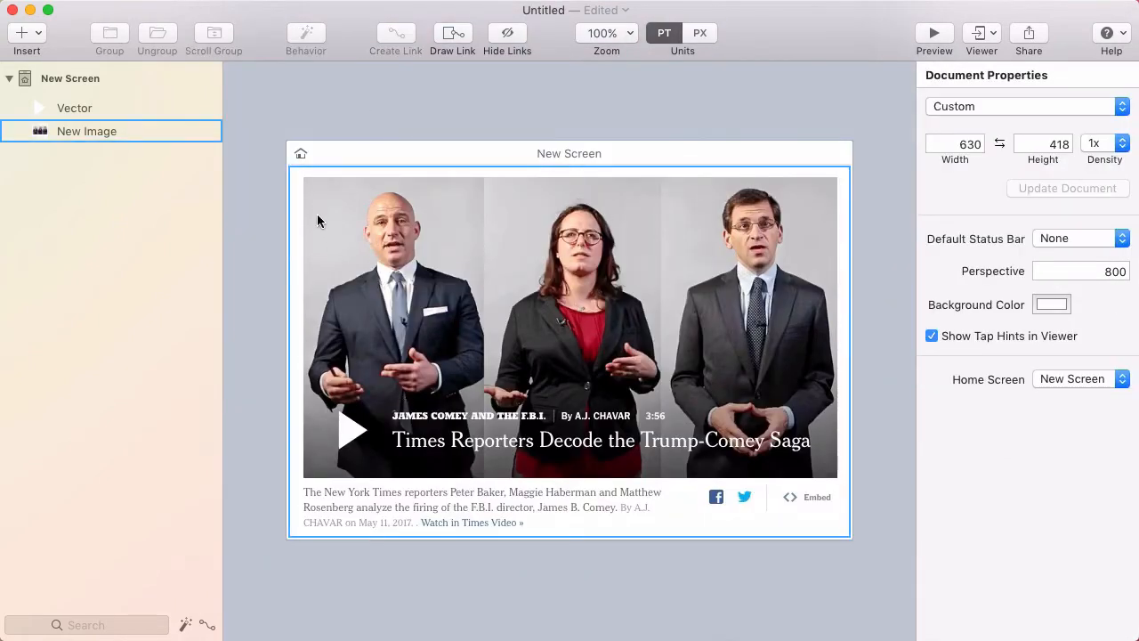
# Cover the photo area of the card with a rectangle of about 599 by 338 and fill it dark slate blue.
pyautogui.press('r')
pyautogui.moveTo(304, 178); pyautogui.dragTo(836, 479)
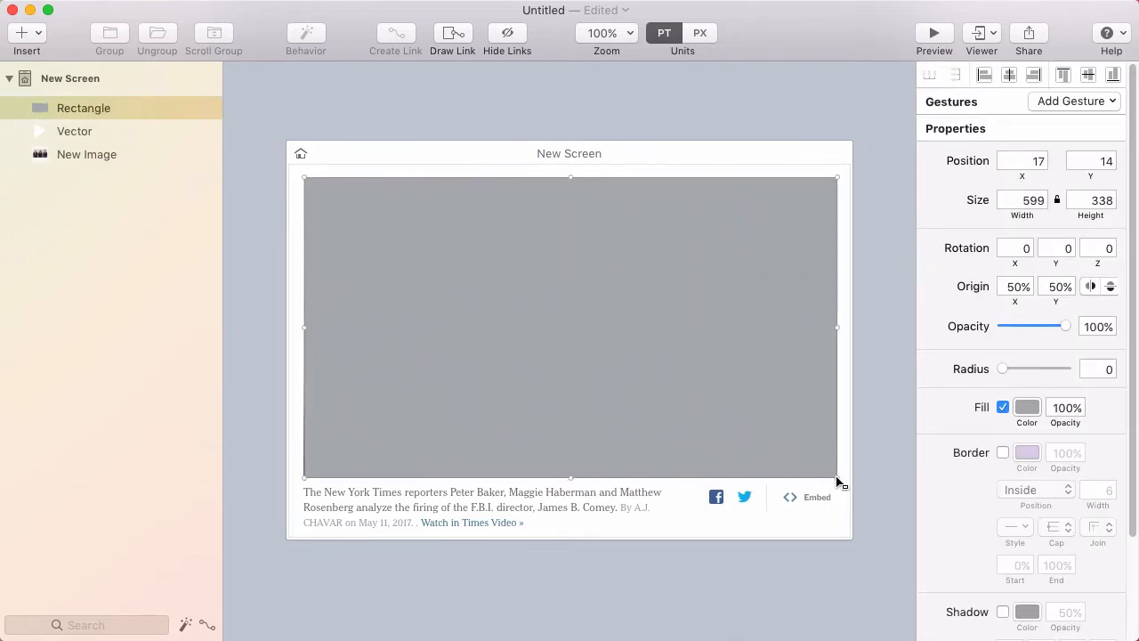
pyautogui.click(1027, 410)
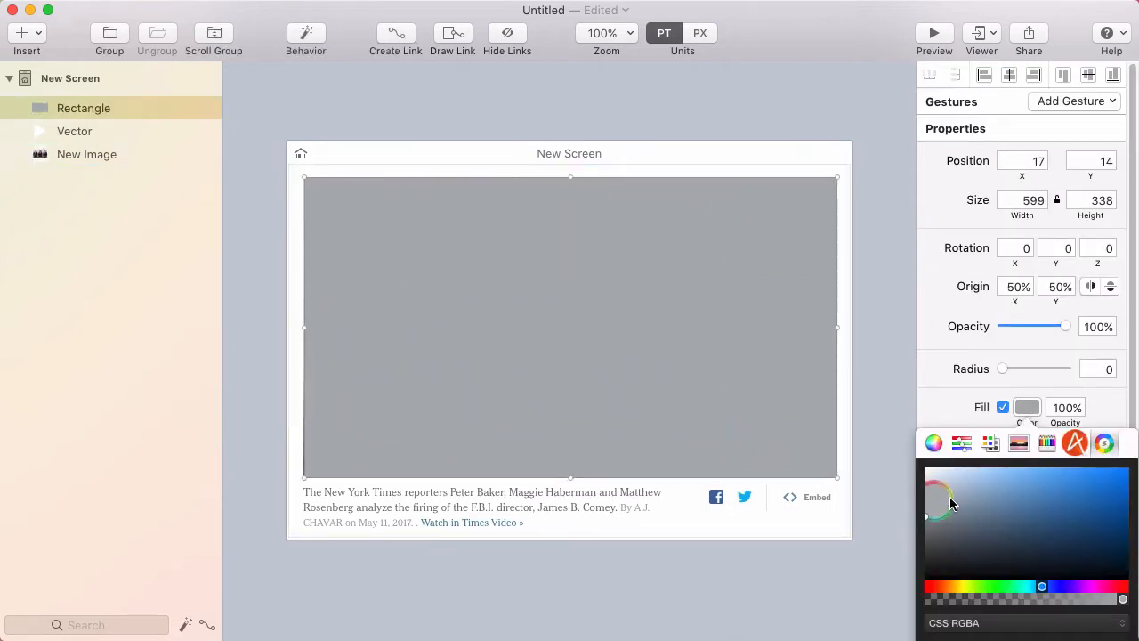
pyautogui.moveTo(950, 504); pyautogui.dragTo(963, 544)
pyautogui.click(592, 340)
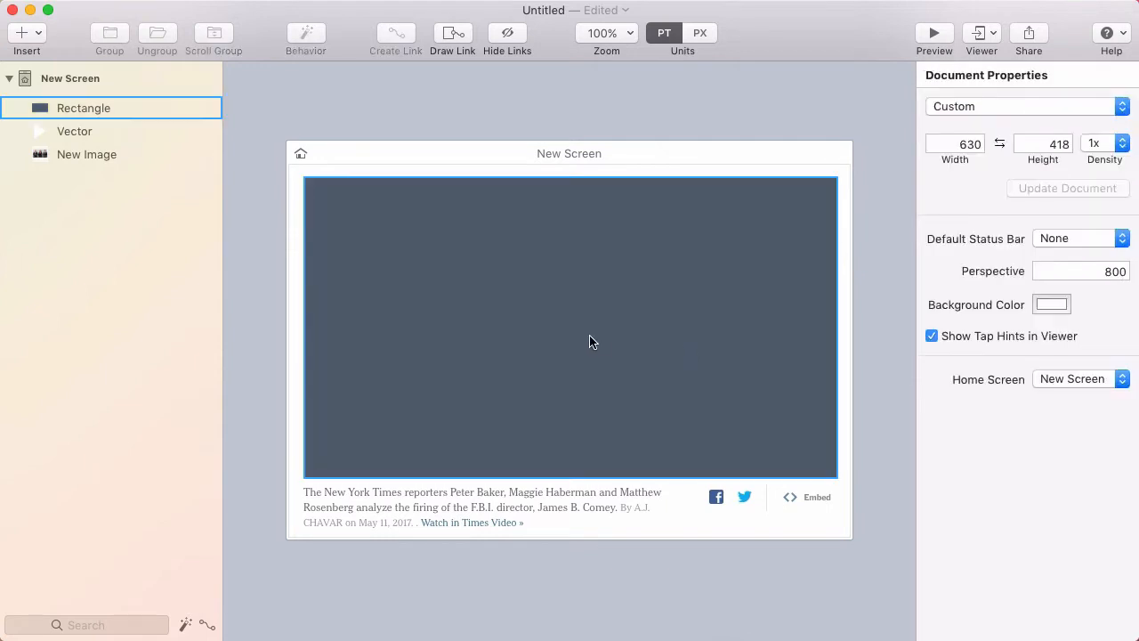
# Move the rectangle beneath the play triangle in the layer order and lower its opacity to 60.5%.
pyautogui.click(35, 107)
pyautogui.moveTo(63, 112); pyautogui.dragTo(60, 143)
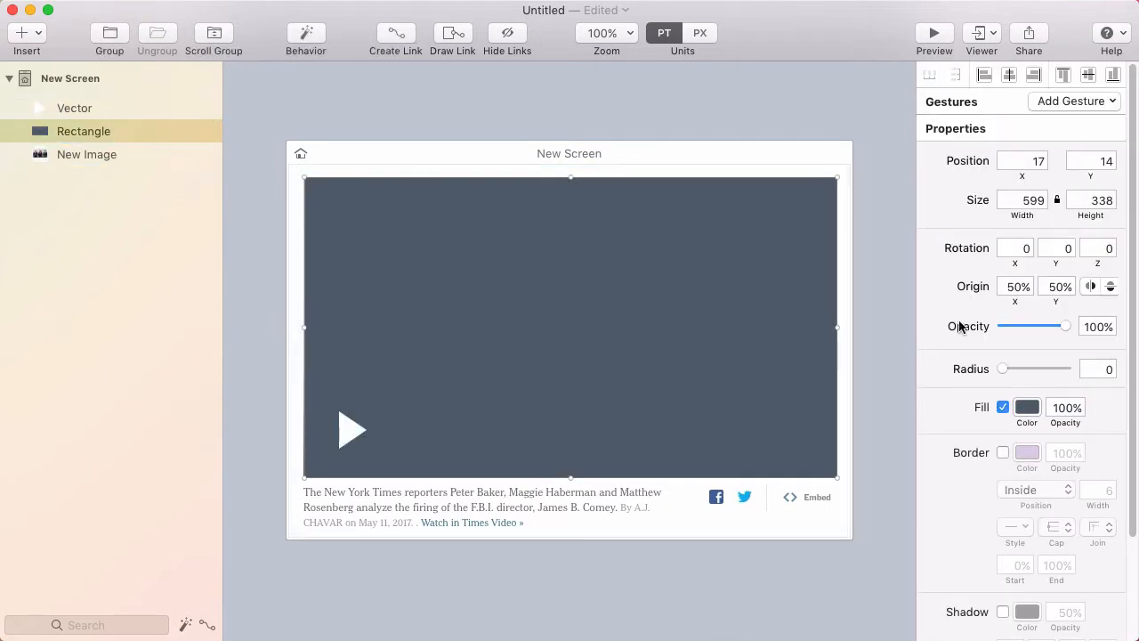
pyautogui.moveTo(1065, 327); pyautogui.dragTo(1039, 330)
pyautogui.click(552, 495)
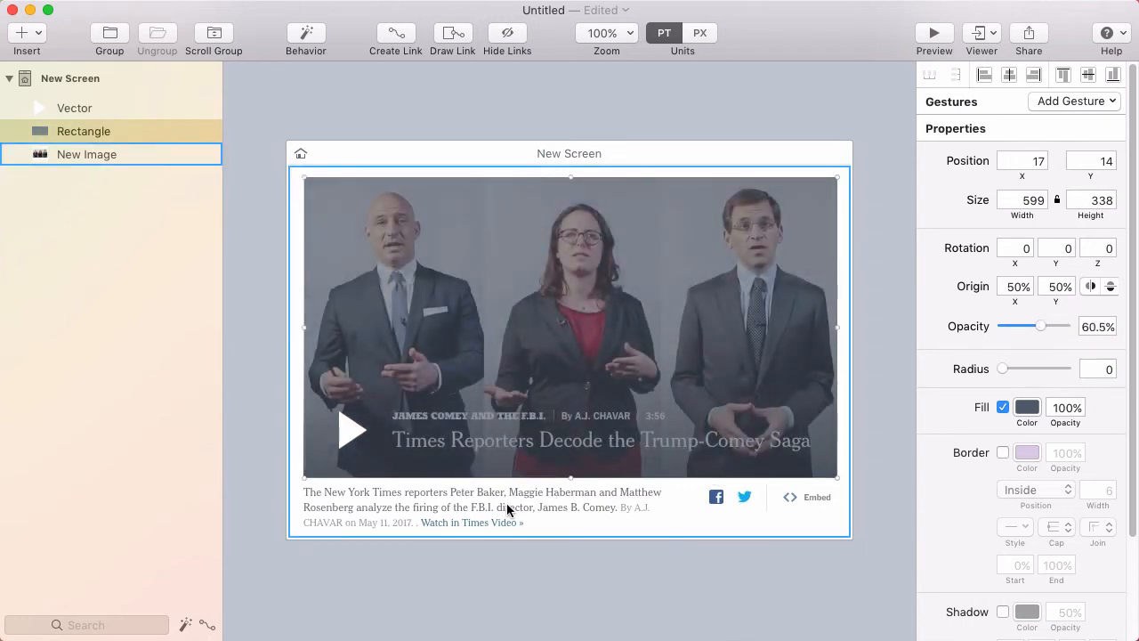
# Overlay the headline with bold white "Times Reporters Decode" text and align a size 13 copy over the small line above it.
pyautogui.press('Escape')
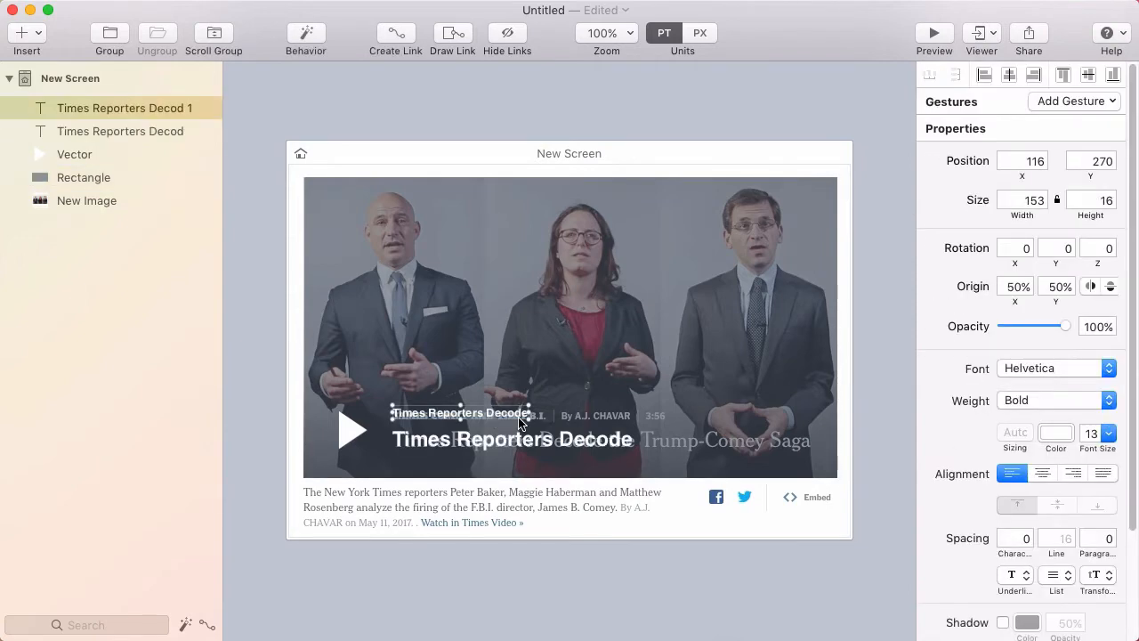
pyautogui.press('Down')
pyautogui.press('Down')
pyautogui.press('Down')
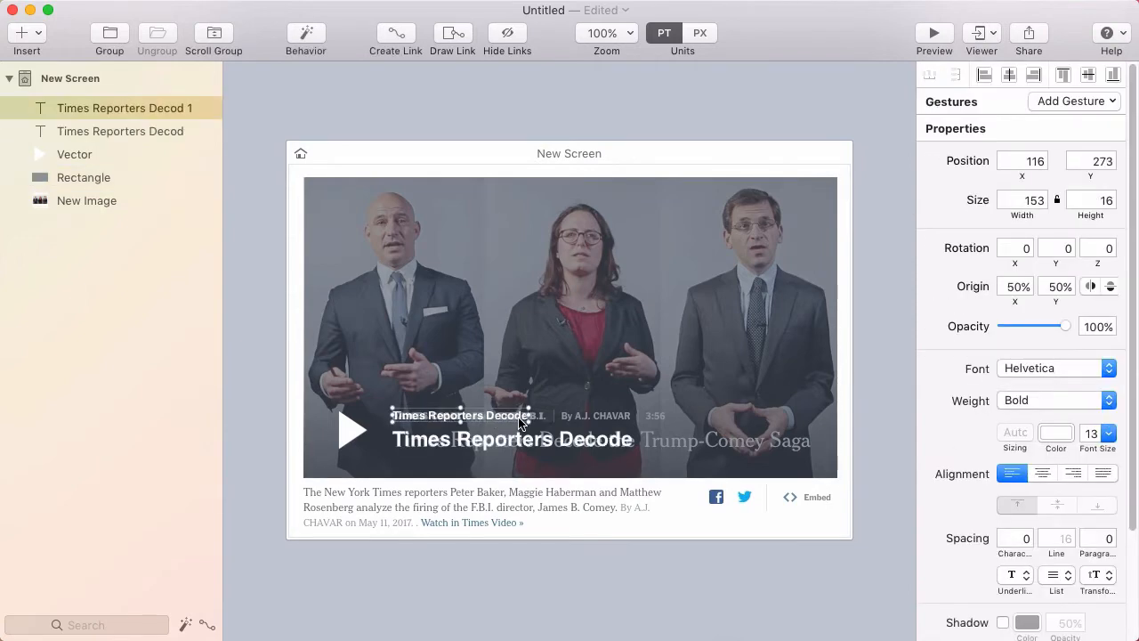
pyautogui.click(494, 571)
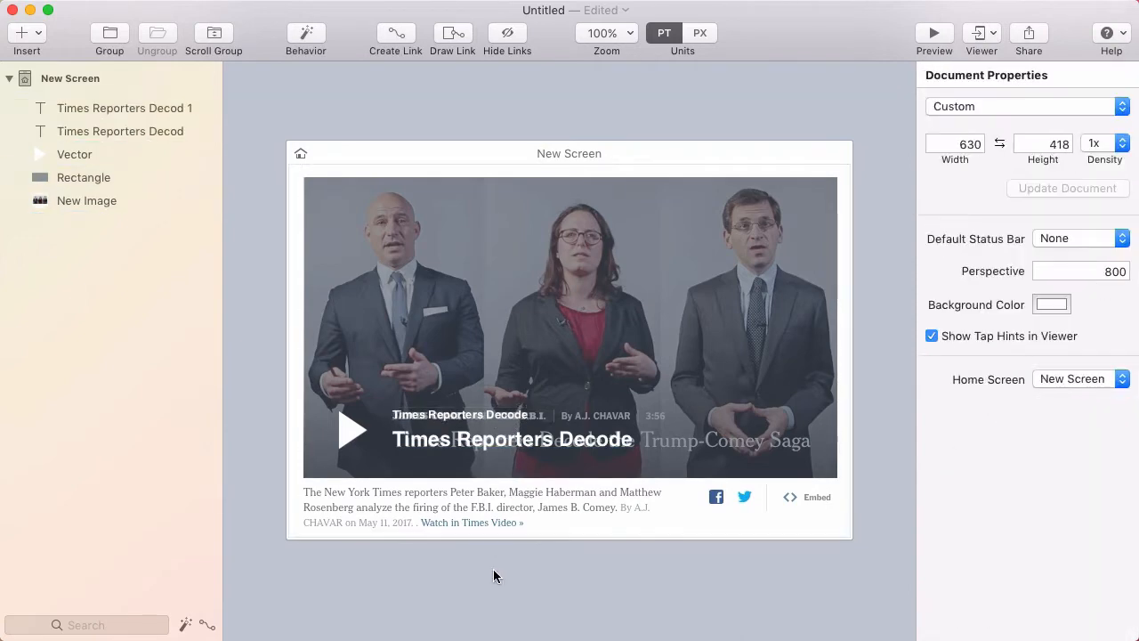
# Set the opacity of the dark rectangle to 100%.
pyautogui.click(620, 298)
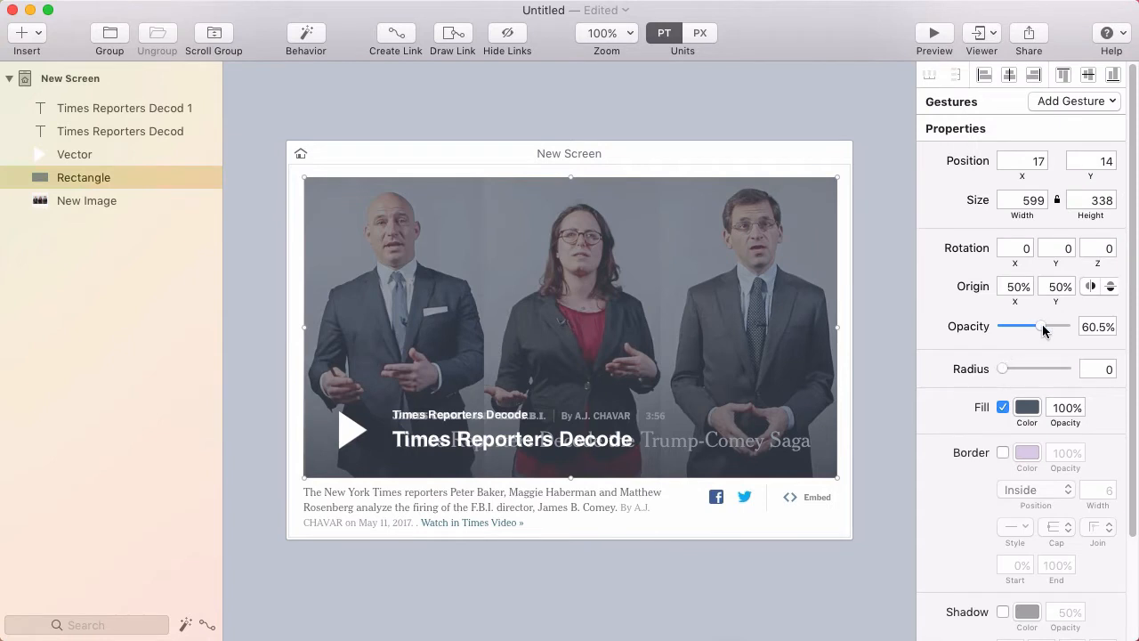
pyautogui.moveTo(1044, 331); pyautogui.dragTo(1126, 326)
pyautogui.click(352, 430)
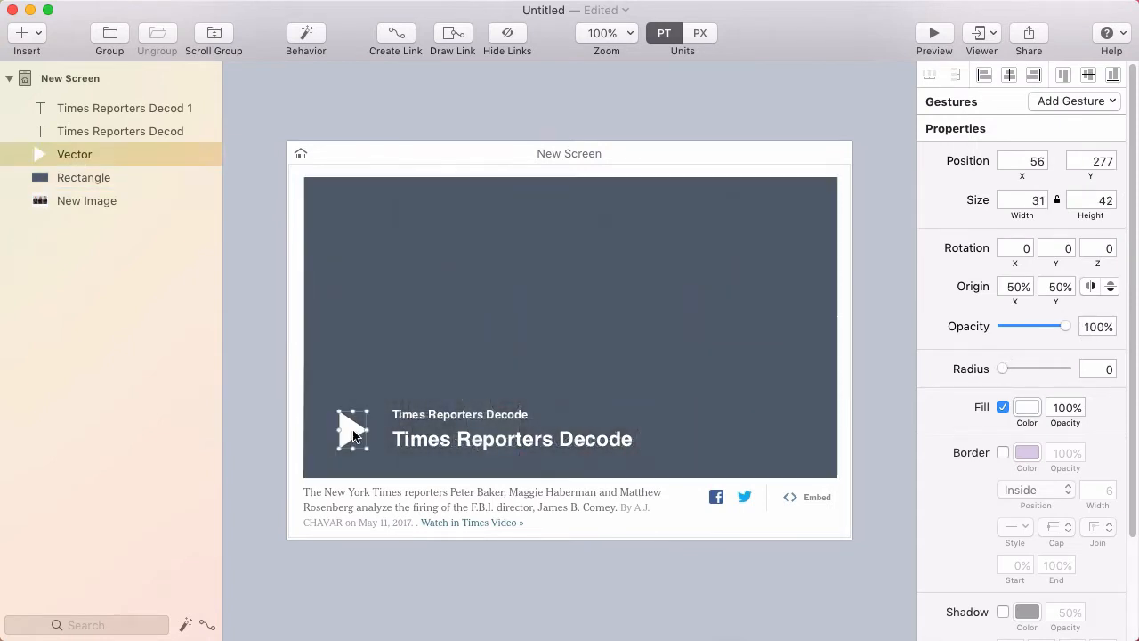
pyautogui.click(342, 506)
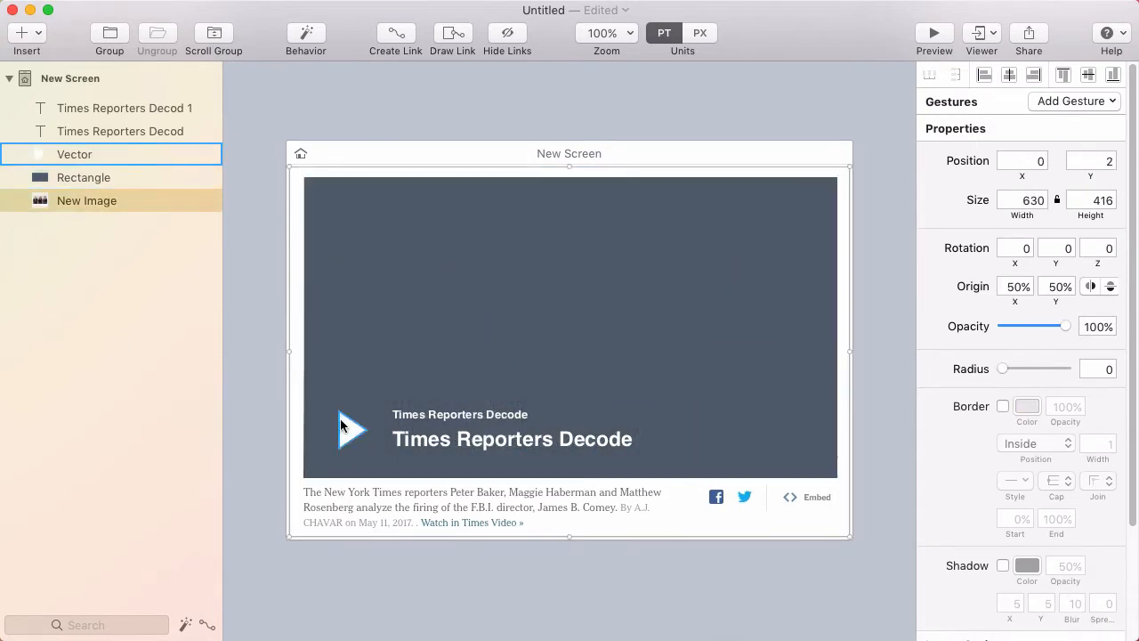
# Switch to the reference recording, go to 00:14 and capture the circled play button as a screenshot.
pyautogui.press('super+Tab')
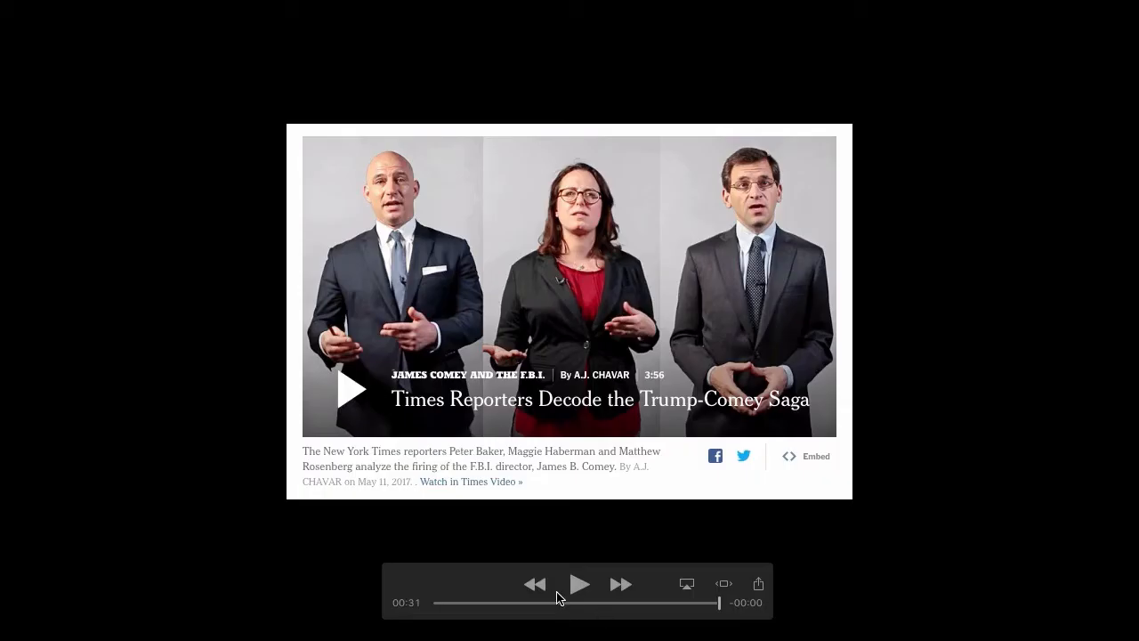
pyautogui.click(566, 603)
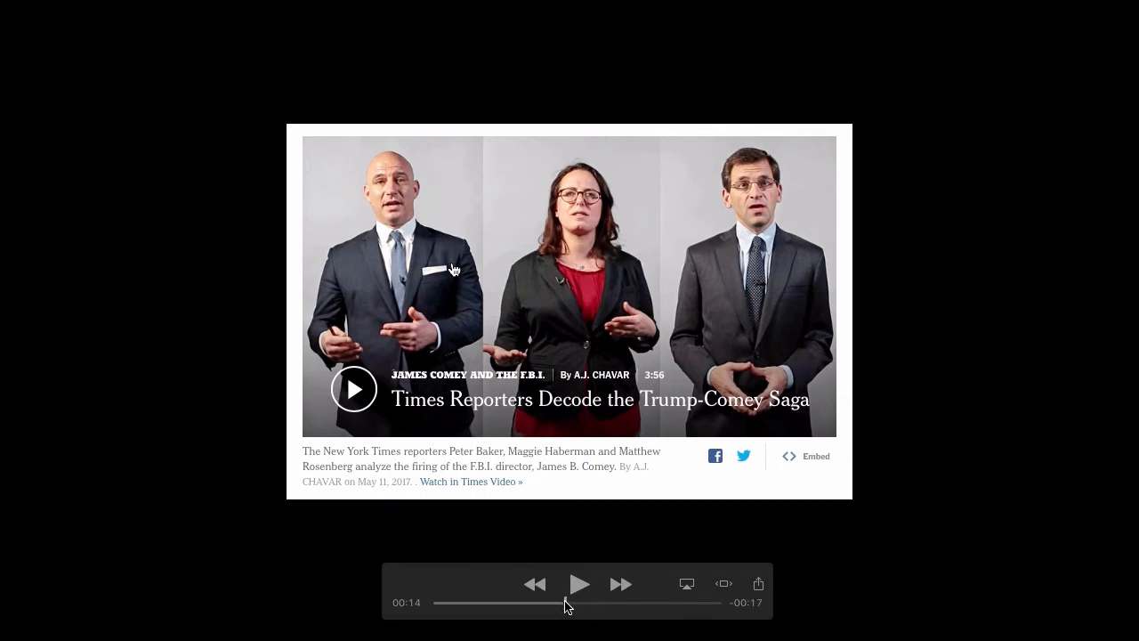
pyautogui.press('super+shift+4')
pyautogui.moveTo(325, 354); pyautogui.dragTo(385, 434)
pyautogui.press('space')
pyautogui.moveTo(386, 434); pyautogui.dragTo(385, 434)
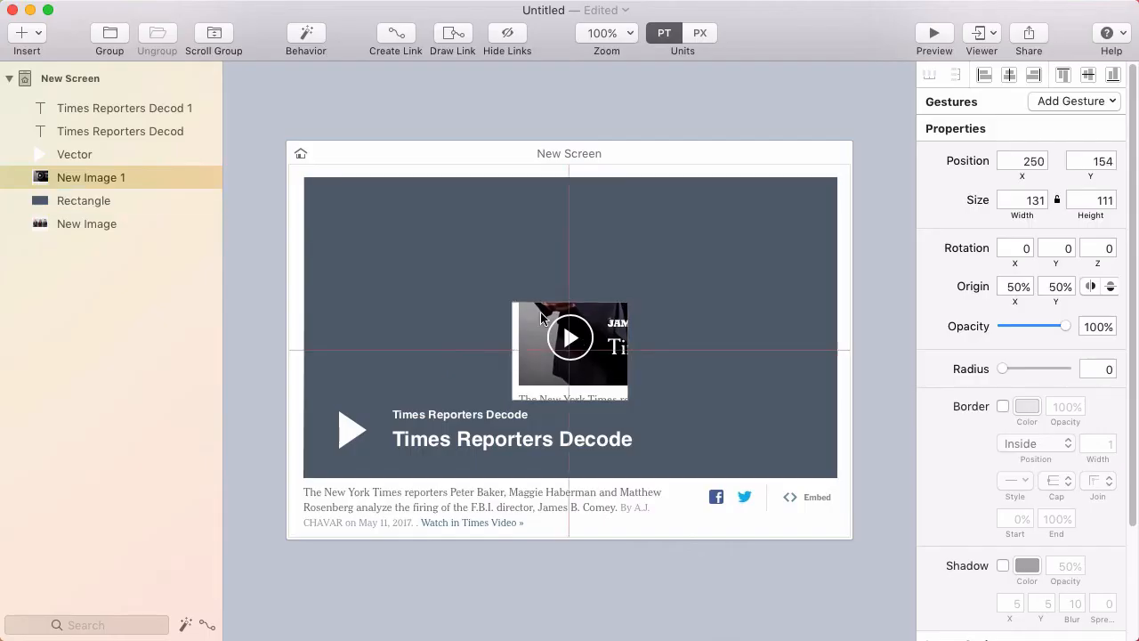
# Place the captured play button image beneath the triangle in Flinto, at X 9 and Y 258.
pyautogui.moveTo(566, 354); pyautogui.dragTo(365, 445)
pyautogui.press('Right')
pyautogui.press('Right')
pyautogui.press('Right')
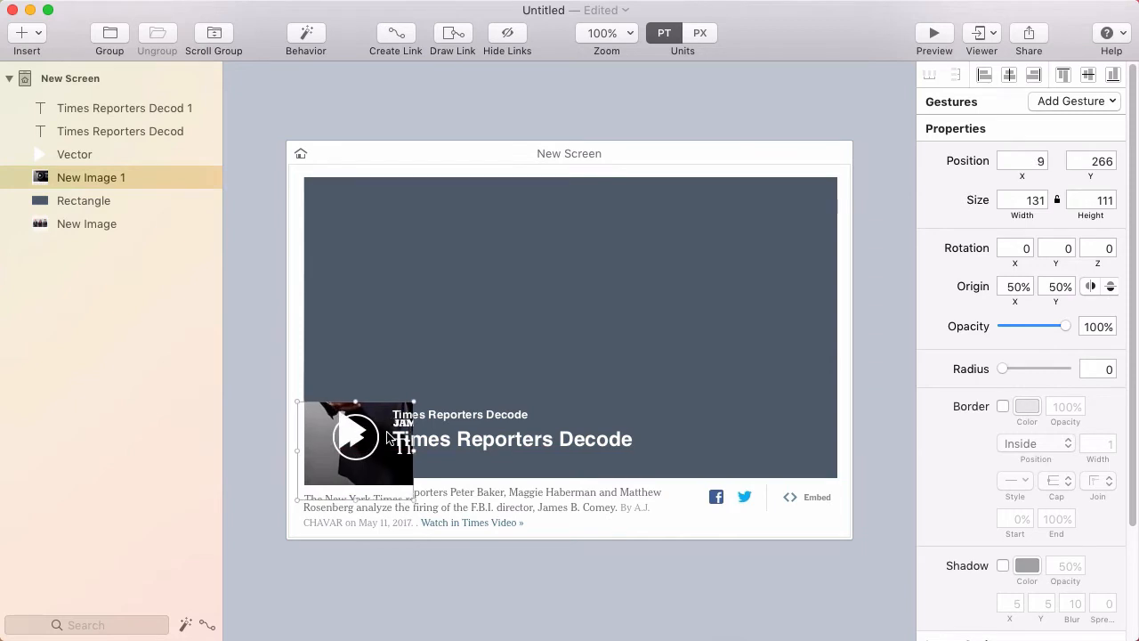
pyautogui.press('Up')
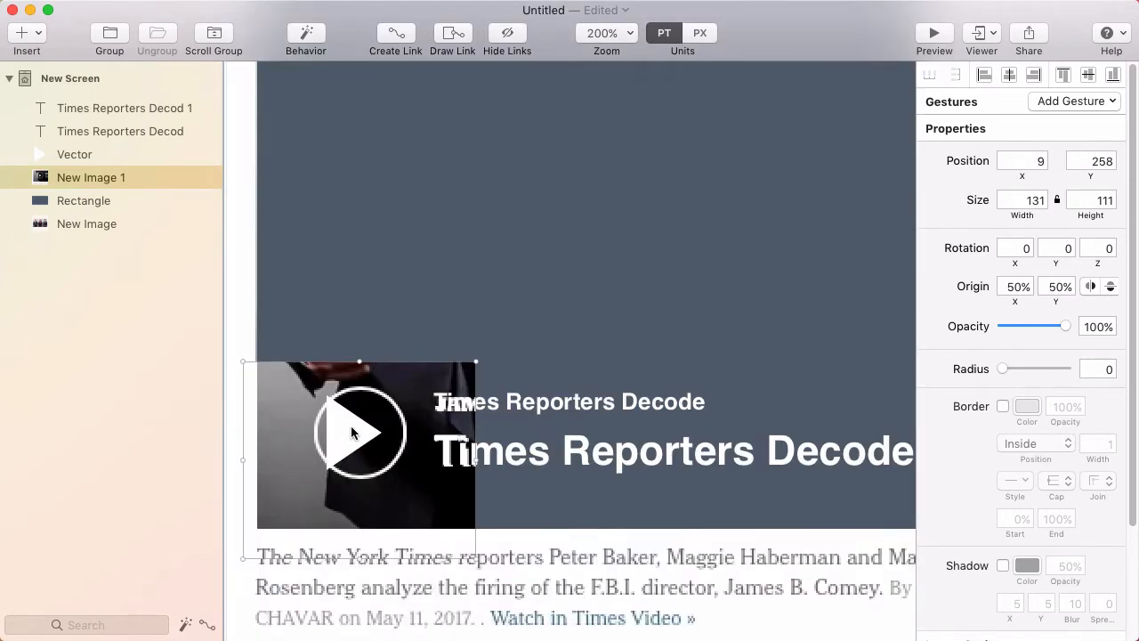
# Draw a 52 by 52 oval over the circle around the play button and align it at X 49, Y 272.
pyautogui.press('o')
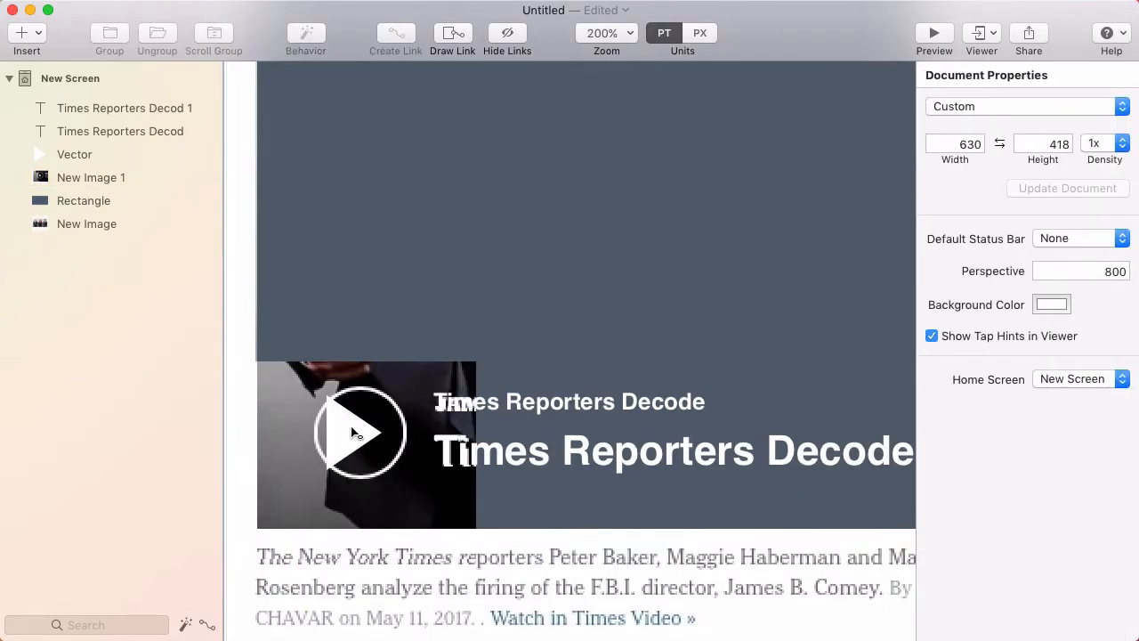
pyautogui.moveTo(314, 380); pyautogui.dragTo(405, 481)
pyautogui.press('Right')
pyautogui.press('Right')
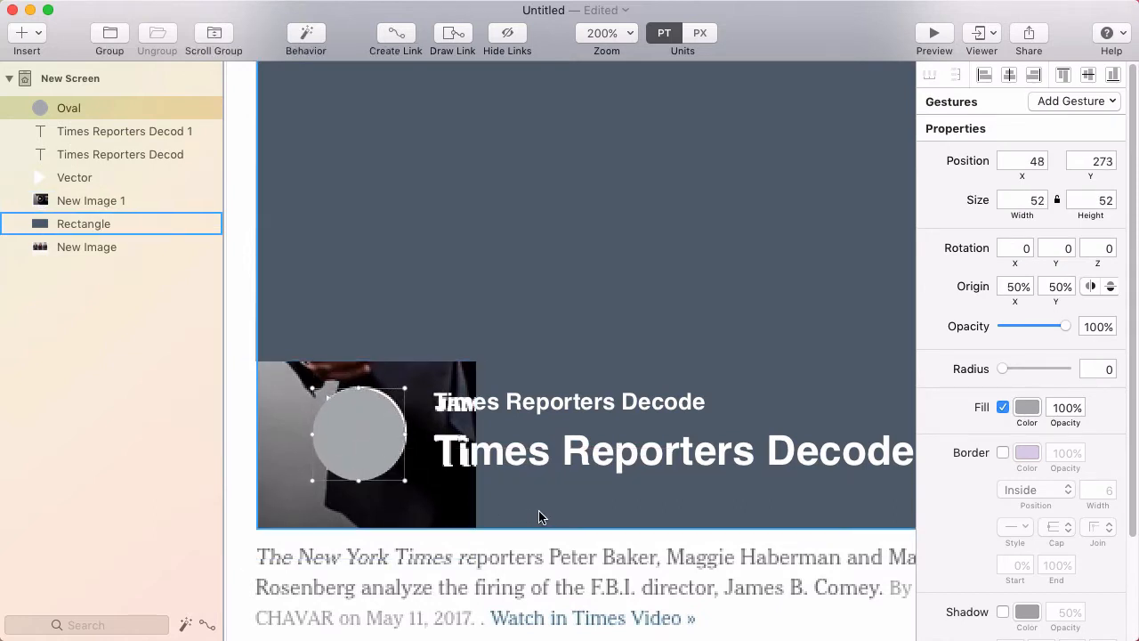
pyautogui.press('Up')
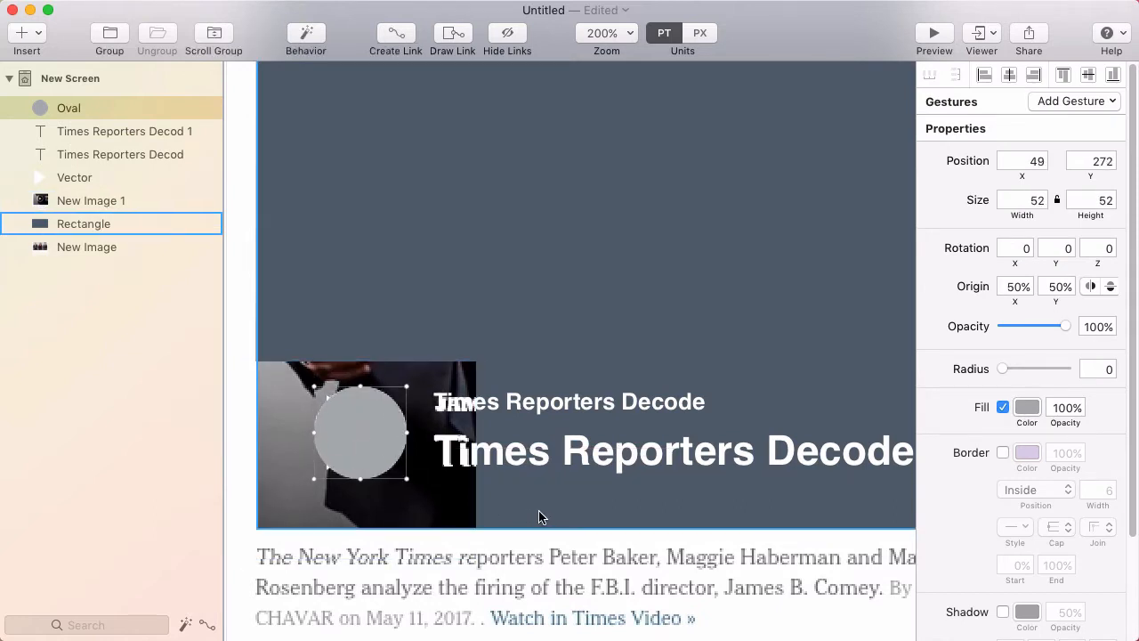
# Remove the oval's fill and give it a white inside border with a width of 2.
pyautogui.click(1003, 407)
pyautogui.click(1003, 453)
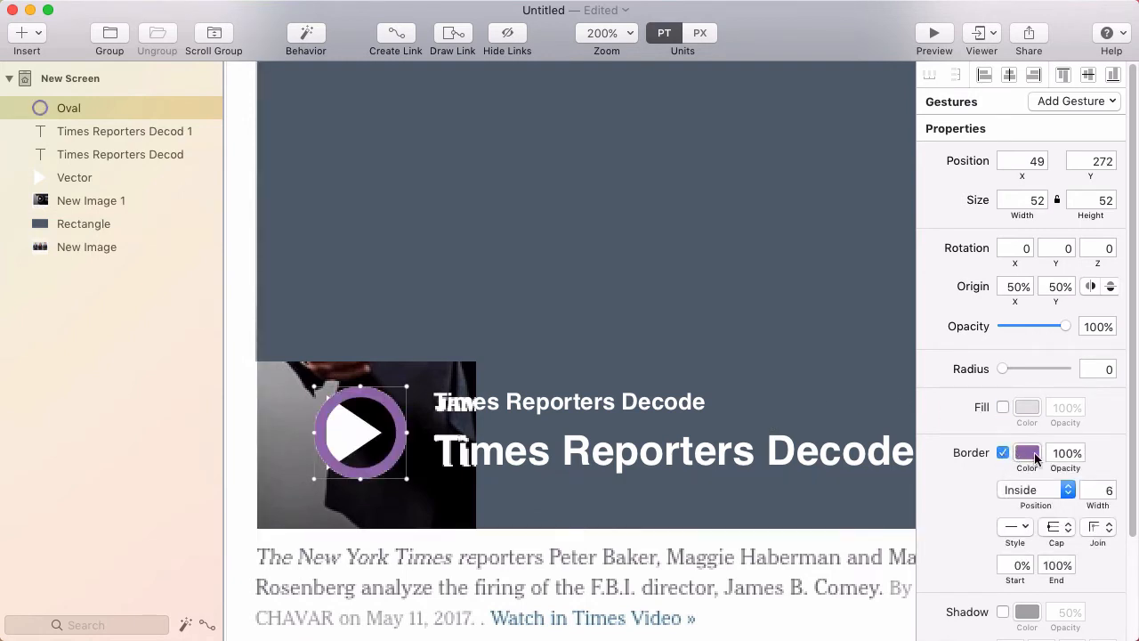
pyautogui.click(1117, 489)
pyautogui.press('Tab')
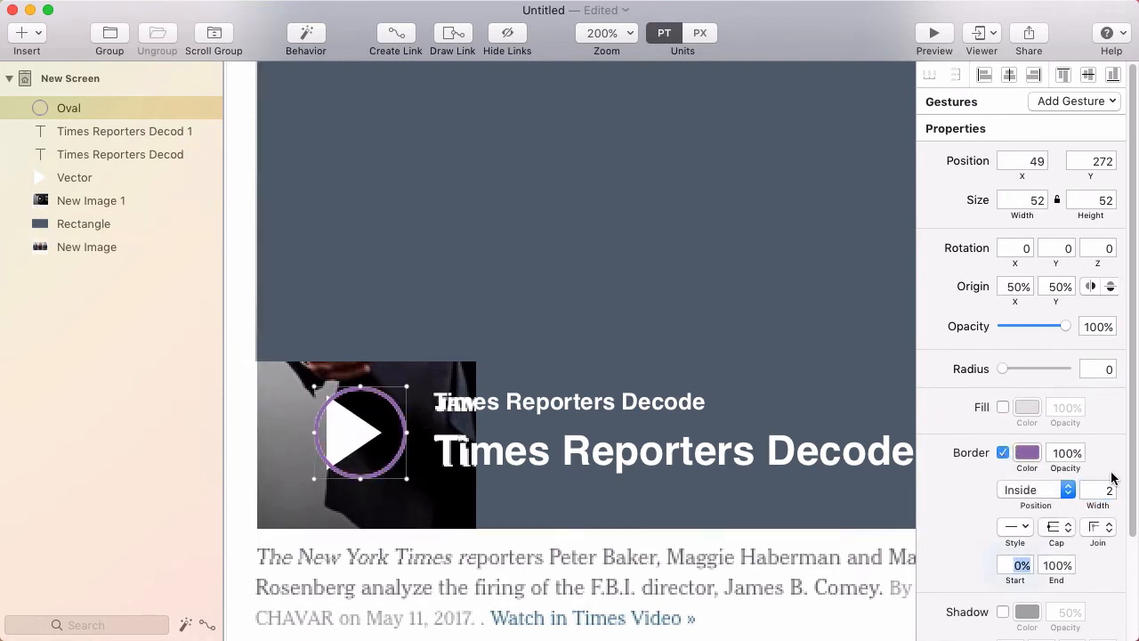
pyautogui.click(1029, 456)
pyautogui.moveTo(1011, 544); pyautogui.dragTo(946, 541)
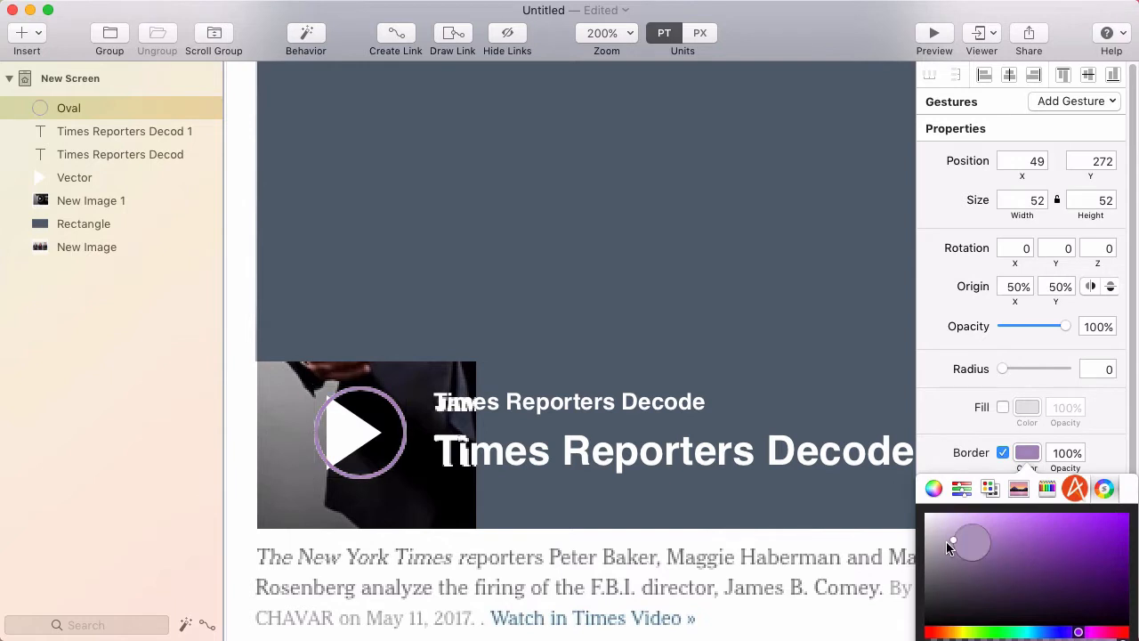
pyautogui.click(641, 365)
# Delete the captured play button image used as a tracing reference.
pyautogui.click(475, 365)
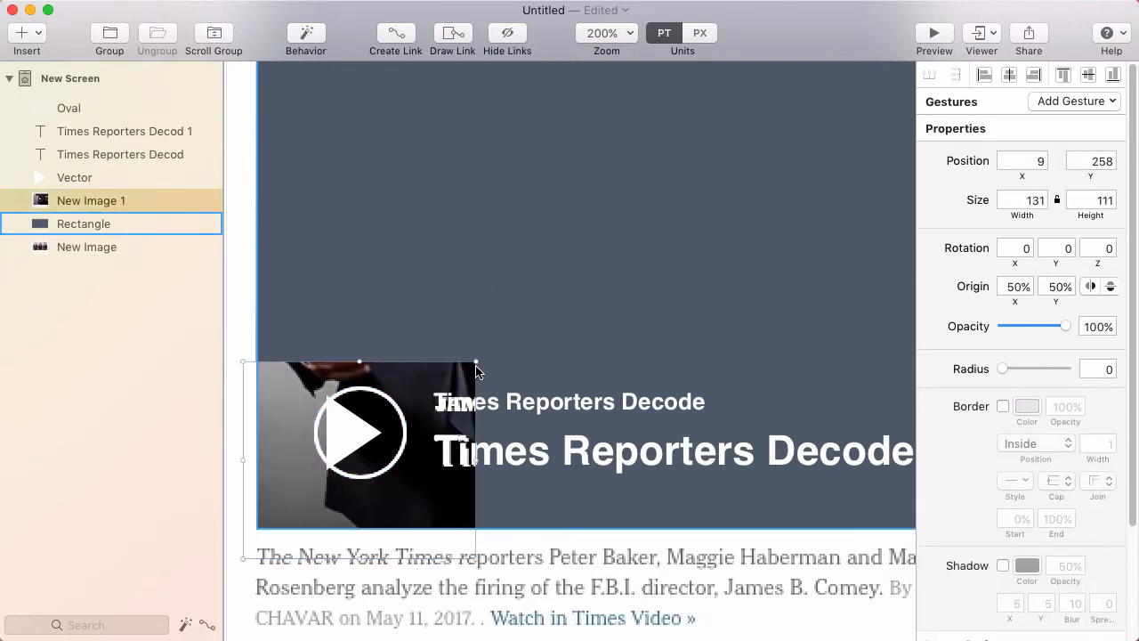
pyautogui.press('Delete')
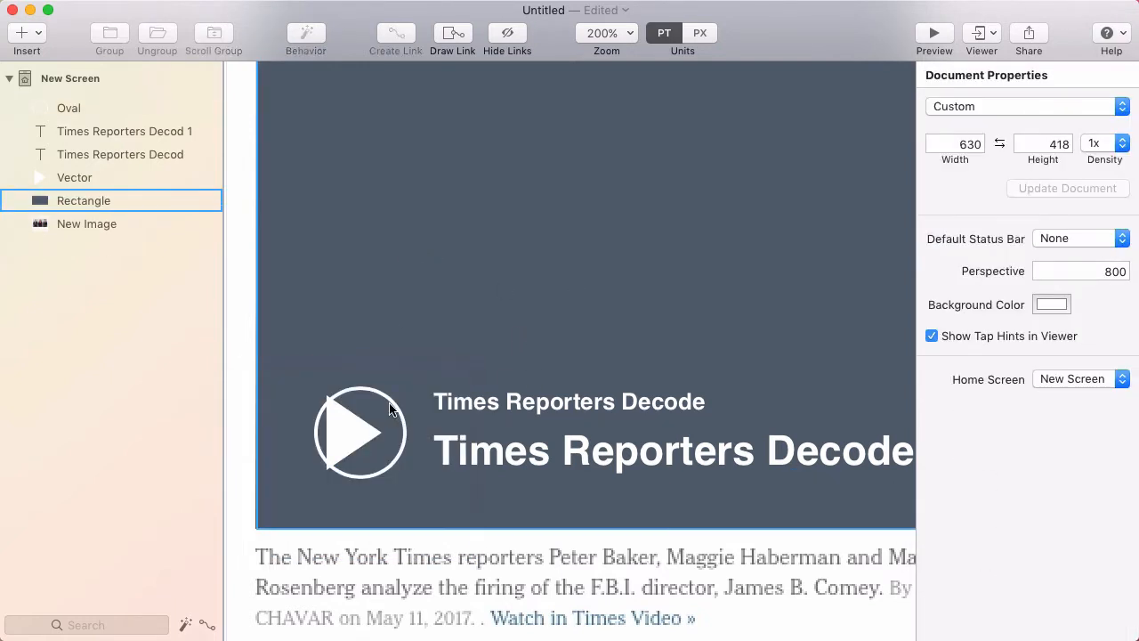
pyautogui.press('super+minus')
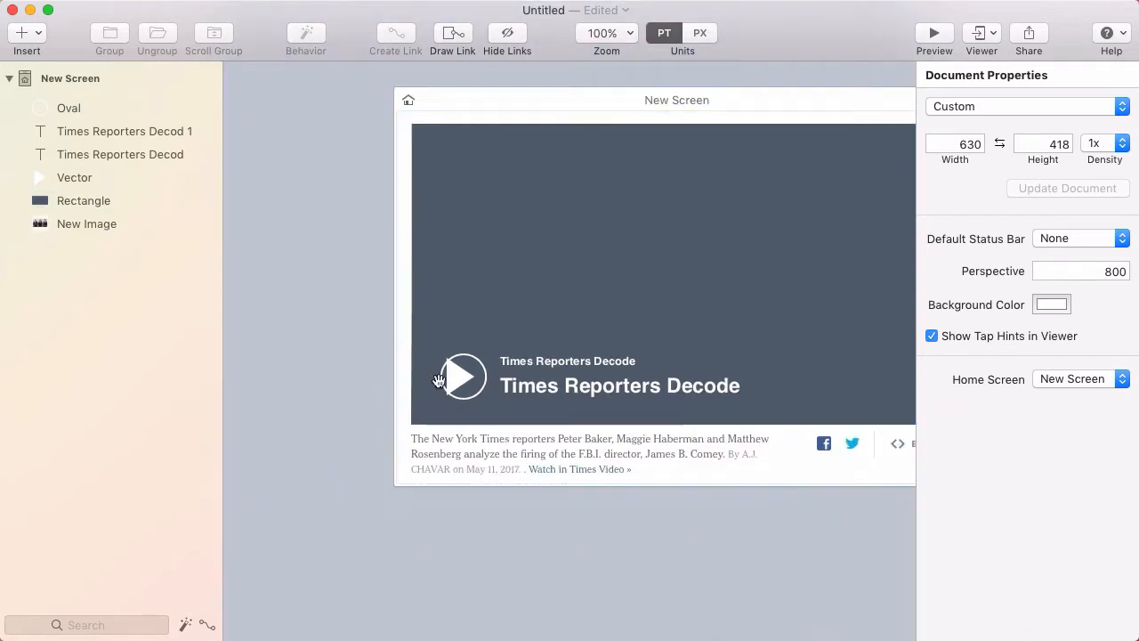
pyautogui.moveTo(439, 381); pyautogui.dragTo(336, 424)
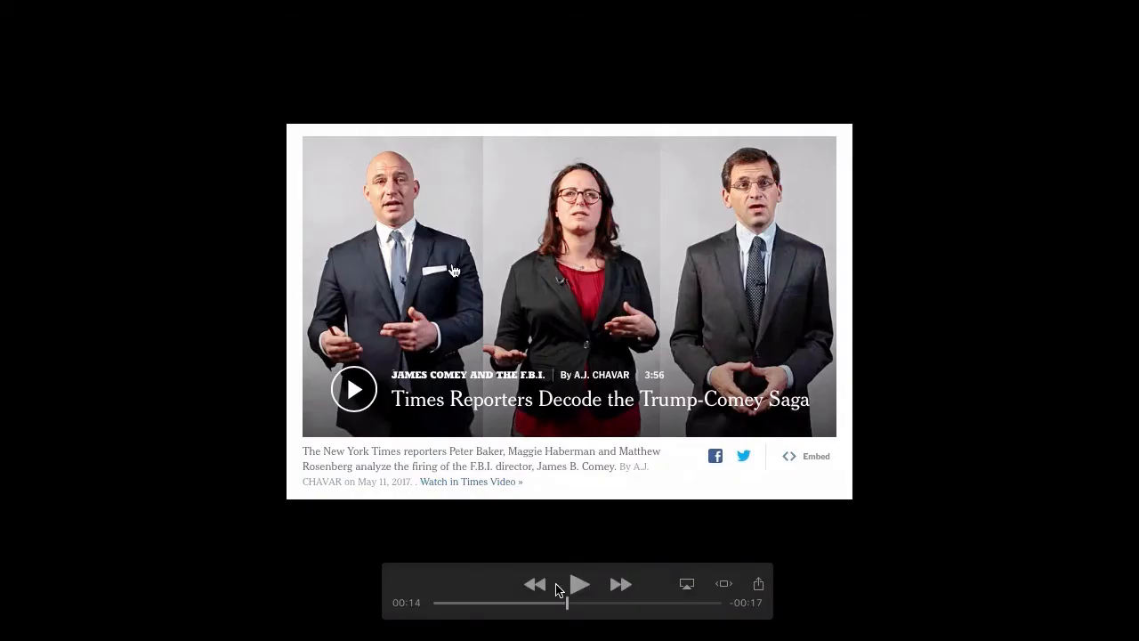
# After checking the reference recording, set the opacity of the oval around the play triangle to 0%.
pyautogui.moveTo(566, 606); pyautogui.dragTo(561, 609)
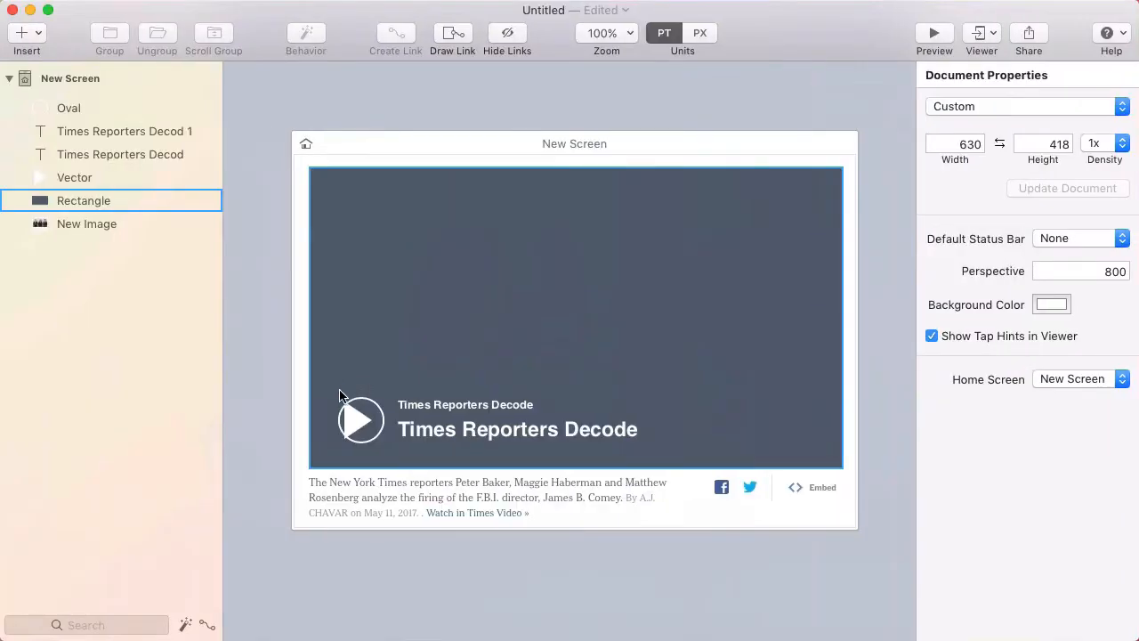
pyautogui.click(358, 398)
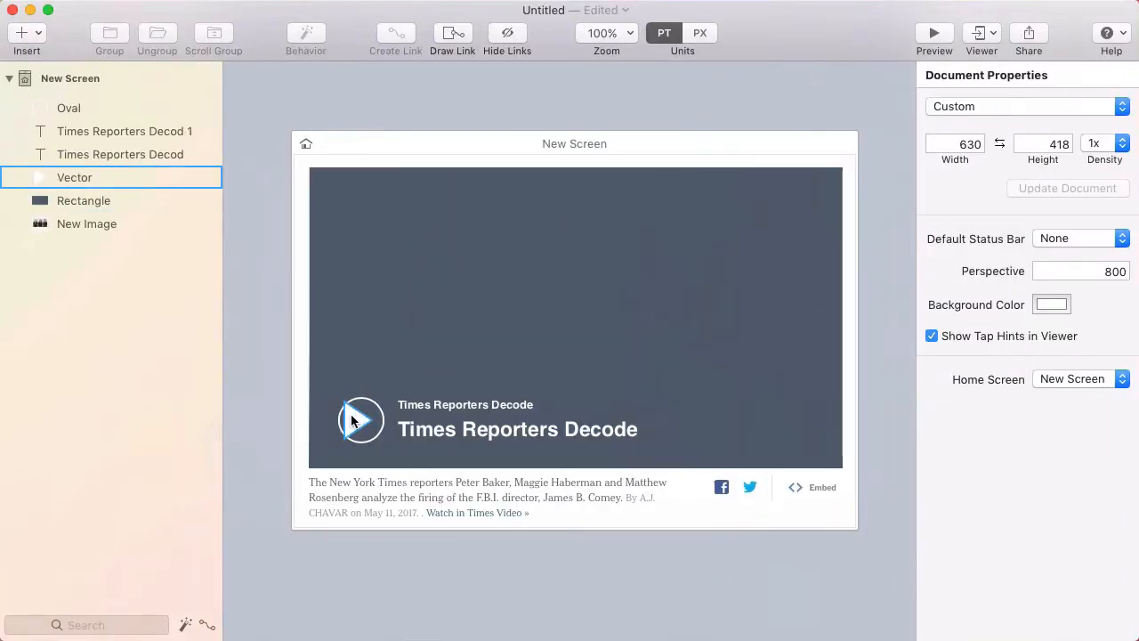
pyautogui.click(359, 402)
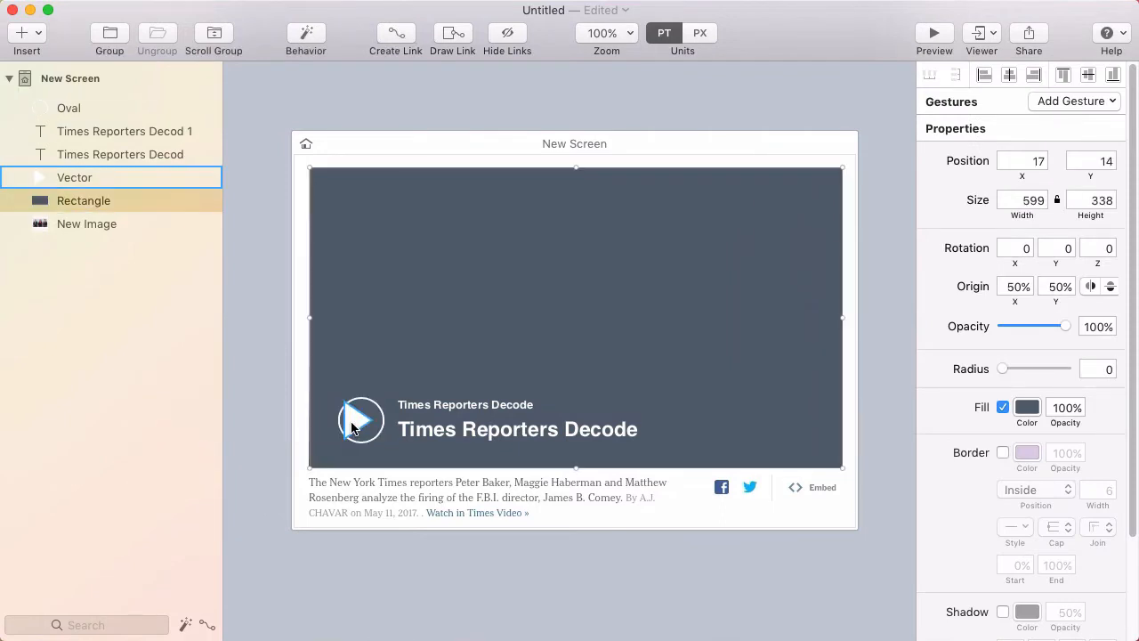
pyautogui.click(366, 406)
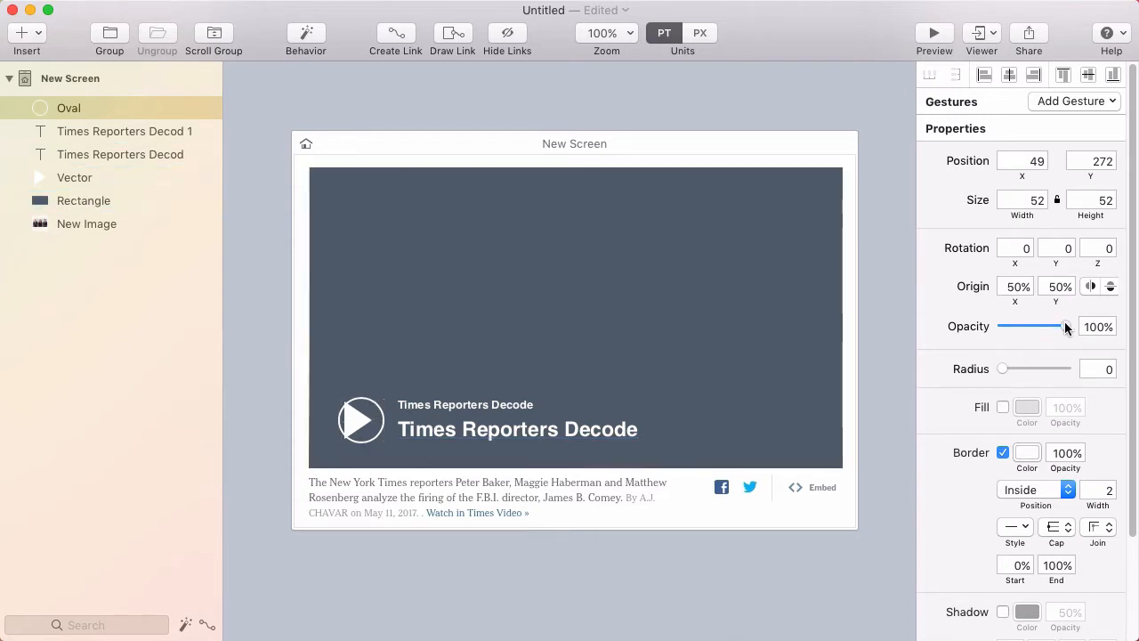
pyautogui.moveTo(1066, 326); pyautogui.dragTo(964, 329)
pyautogui.click(555, 559)
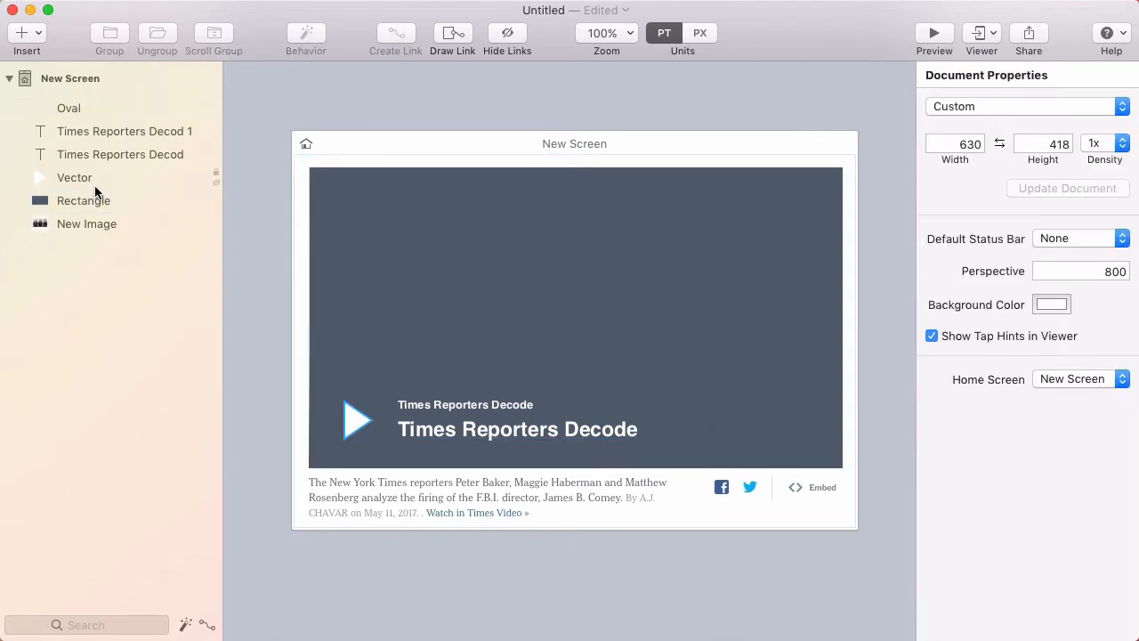
# Group the oval, both text layers, the triangle and the rectangle, and name the group Video Player.
pyautogui.click(91, 105)
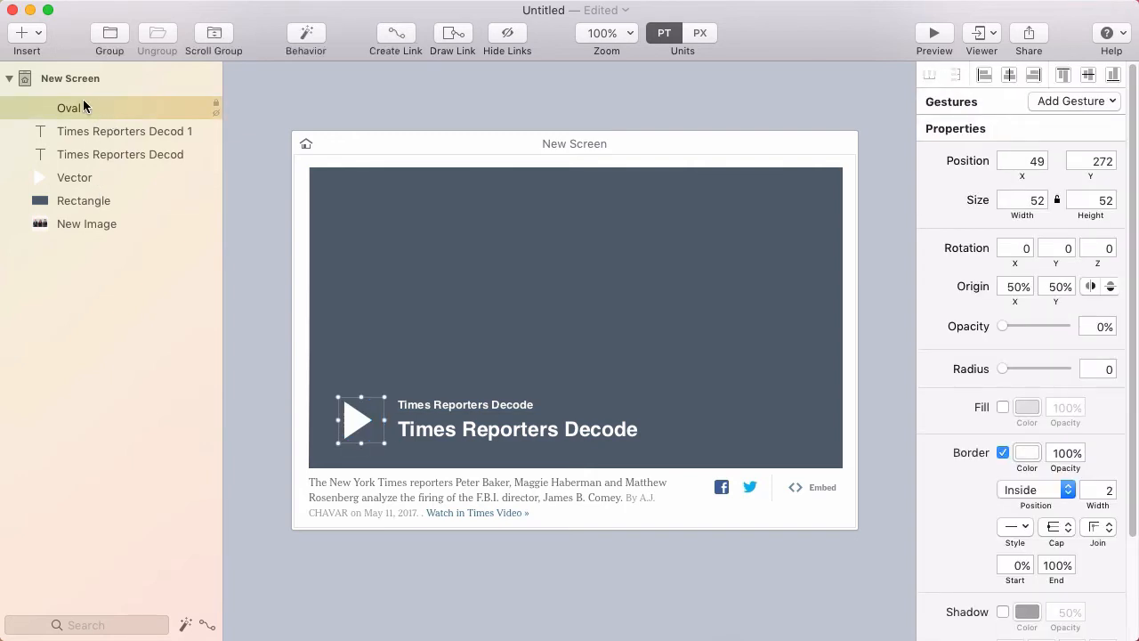
pyautogui.keyDown('shift'); pyautogui.click(97, 200); pyautogui.keyUp('shift')
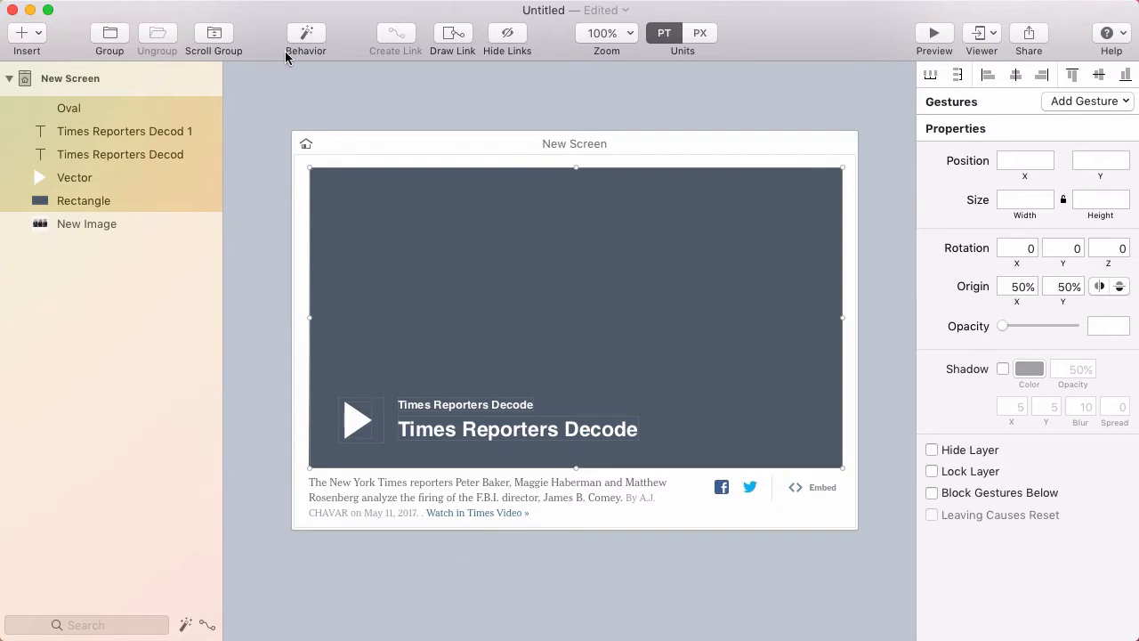
pyautogui.press('super+g')
pyautogui.doubleClick(148, 109)
pyautogui.write('Video')
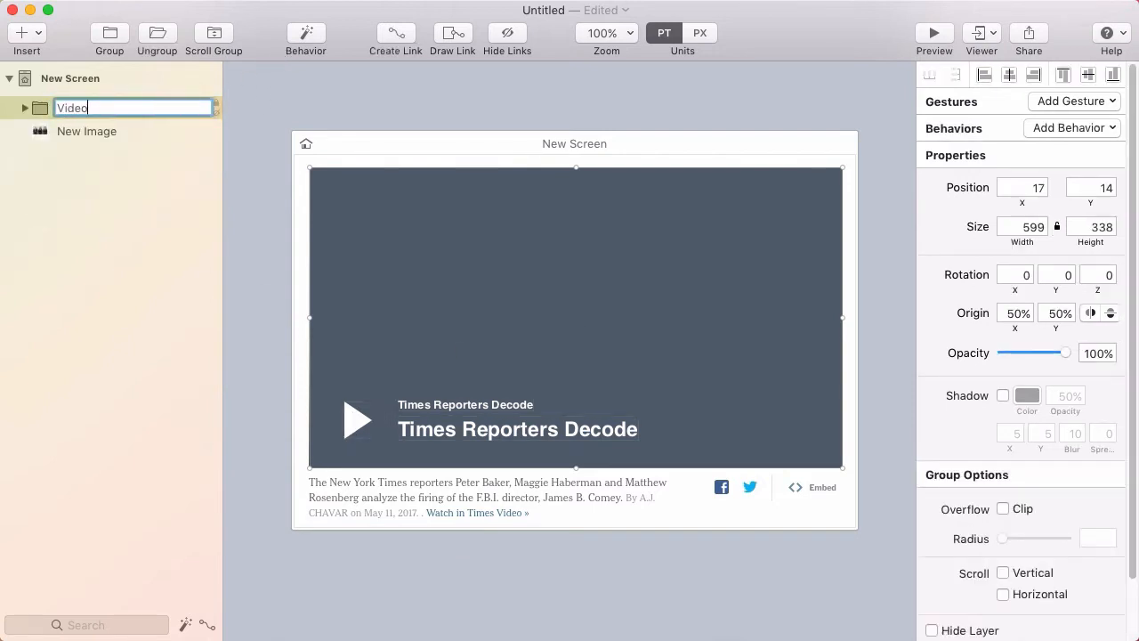
pyautogui.write(' Player')
pyautogui.press('Return')
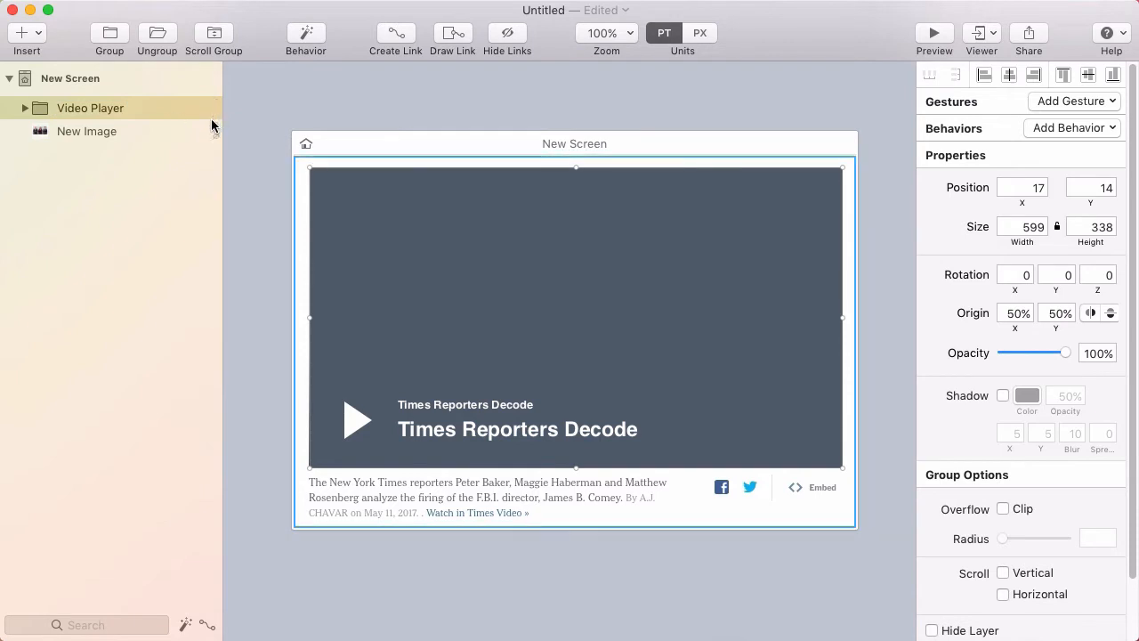
# Create a behavior for the Video Player group and add a second state with the oval at 100% opacity.
pyautogui.click(306, 38)
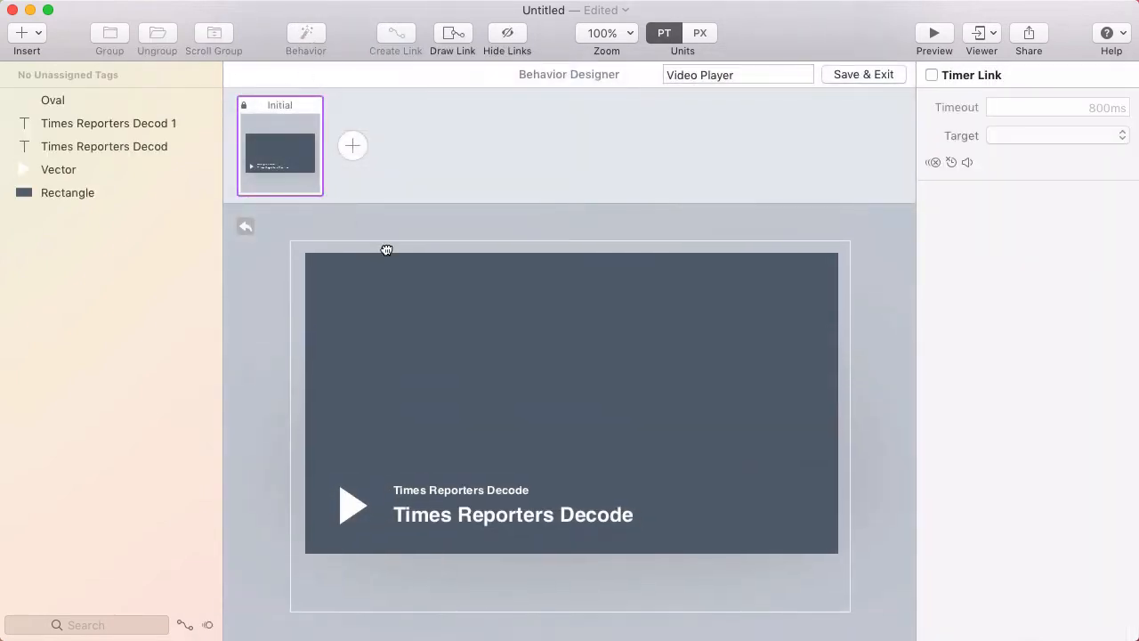
pyautogui.click(352, 147)
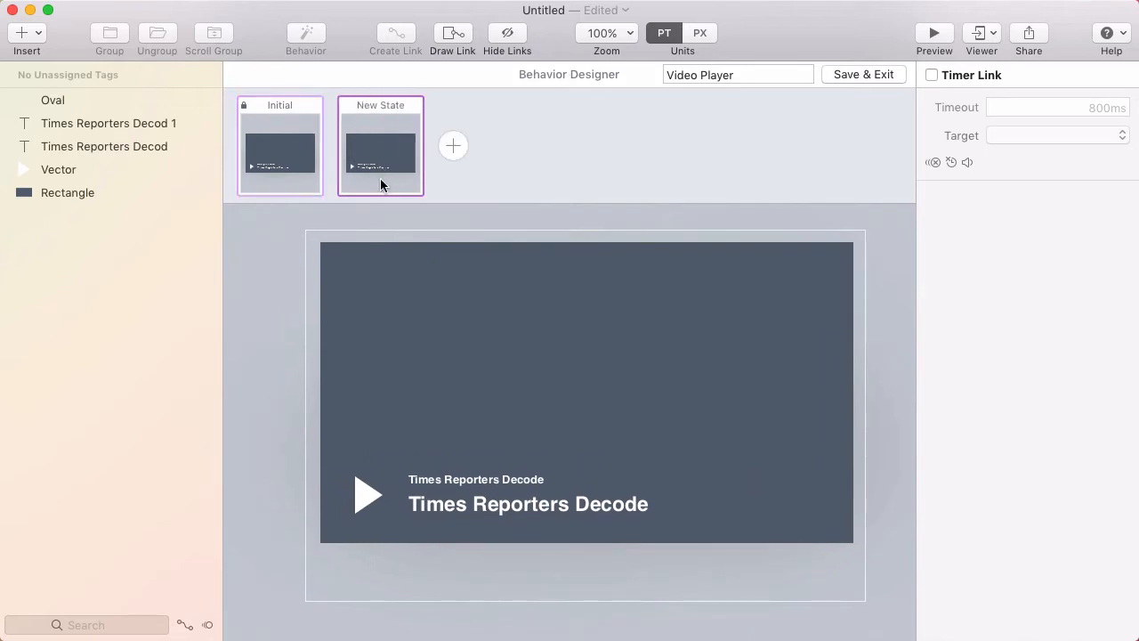
pyautogui.click(369, 495)
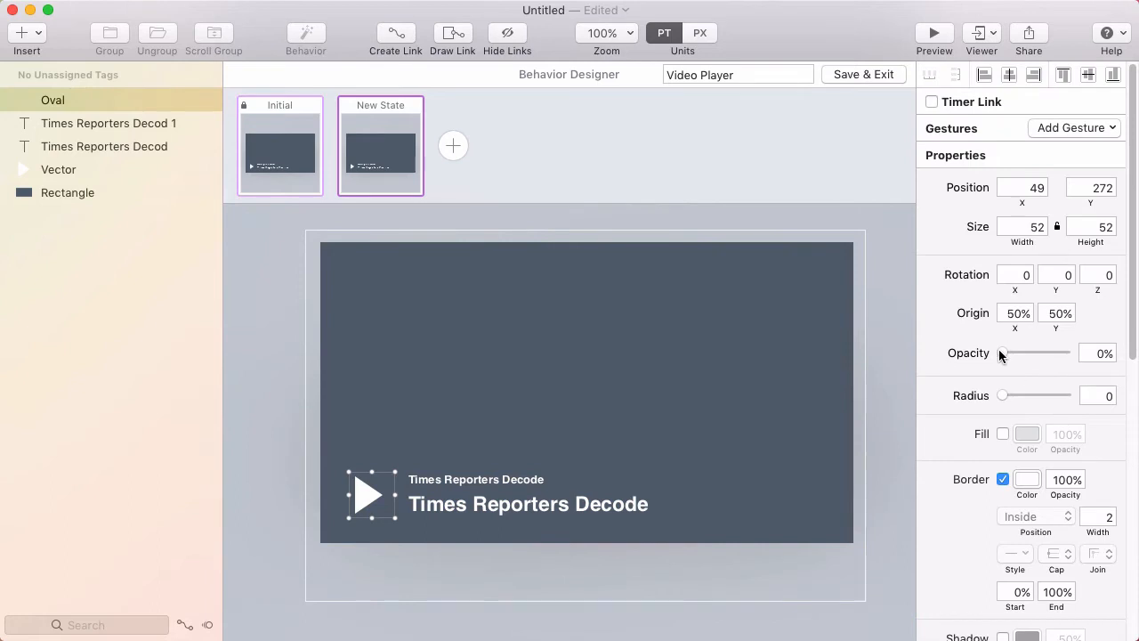
pyautogui.moveTo(998, 354); pyautogui.dragTo(1073, 352)
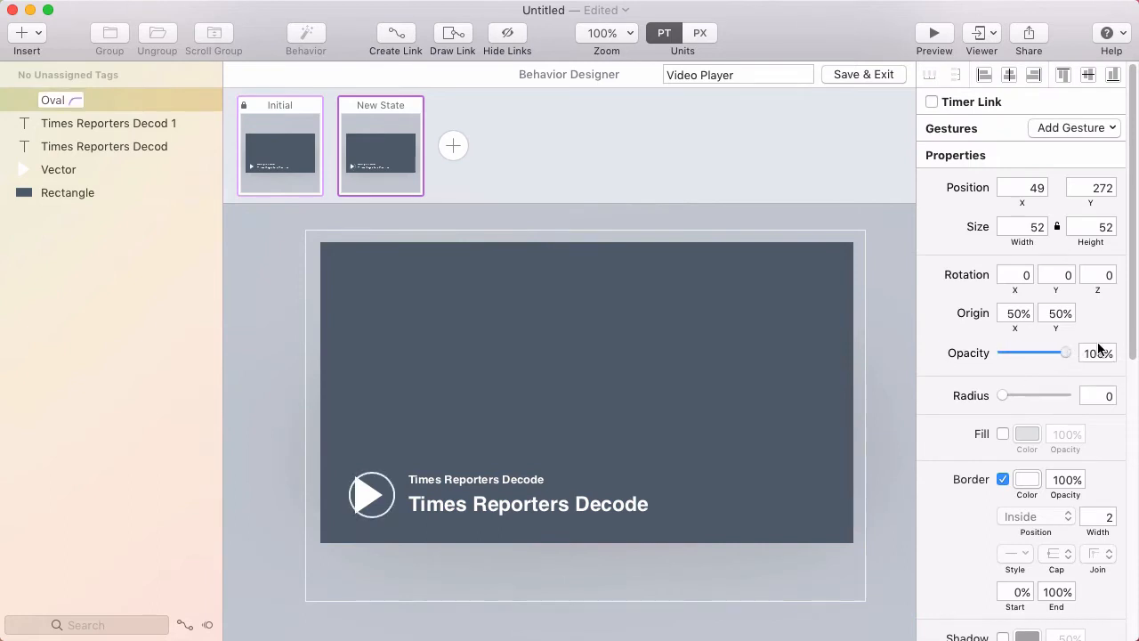
# Shrink the play triangle in the new state proportionally to 16 by 21.68 so it fits inside the circle.
pyautogui.click(372, 501)
pyautogui.scroll(5, 372, 490)
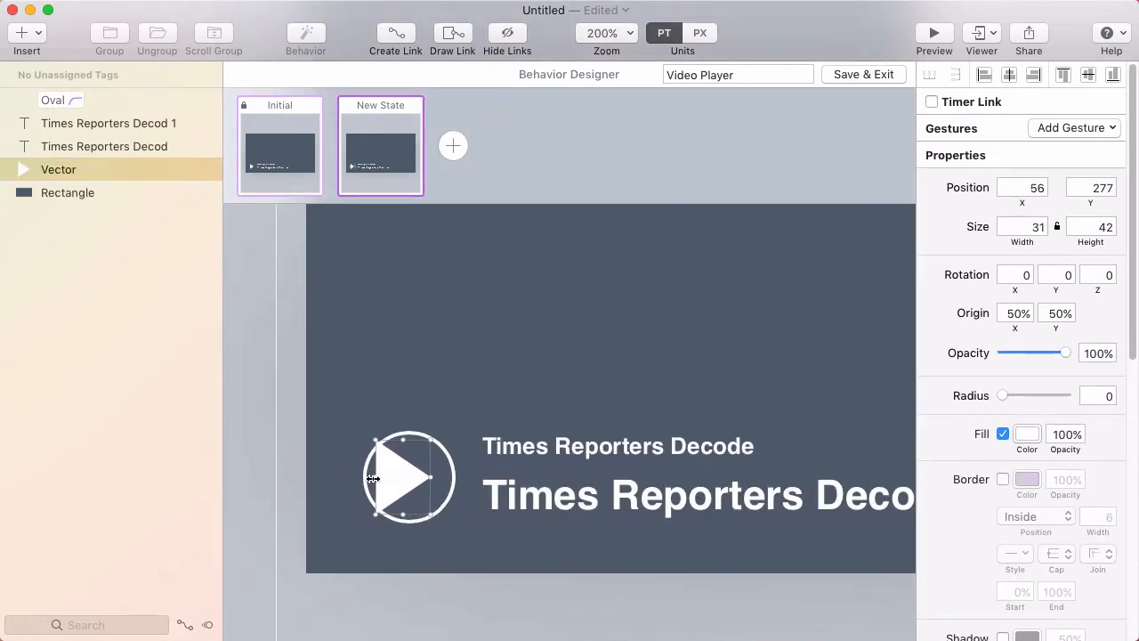
pyautogui.moveTo(374, 479); pyautogui.dragTo(397, 481)
pyautogui.moveTo(398, 481); pyautogui.dragTo(402, 482)
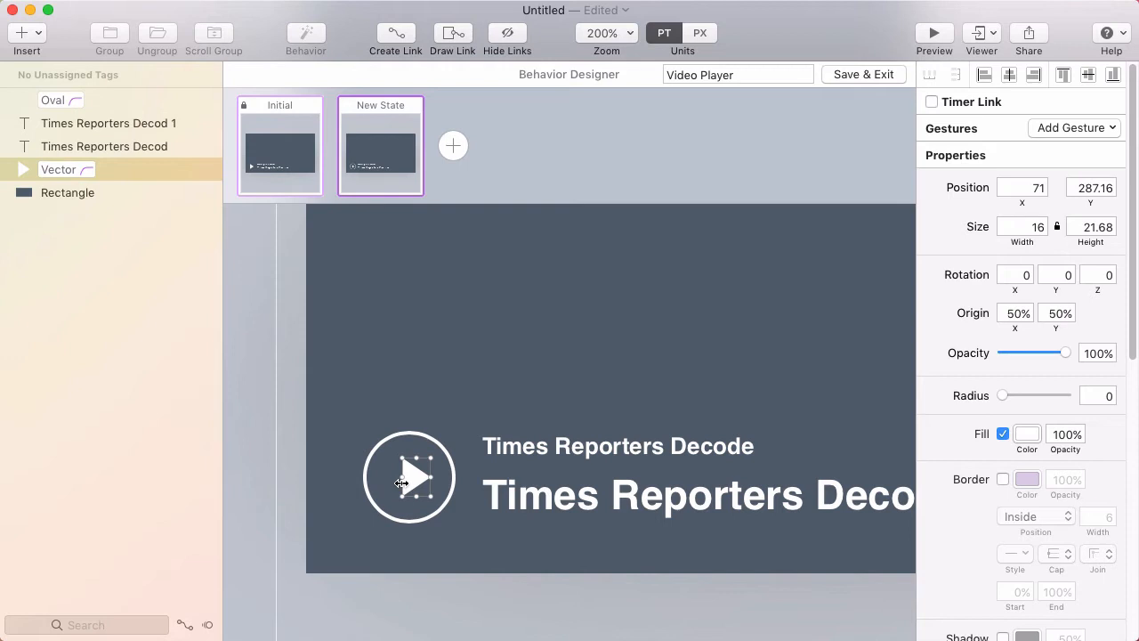
pyautogui.moveTo(402, 483); pyautogui.dragTo(402, 482)
# Shift the small play triangle to about X 68 so it sits visually centered in the circle.
pyautogui.press('Left')
pyautogui.press('Left')
pyautogui.press('Left')
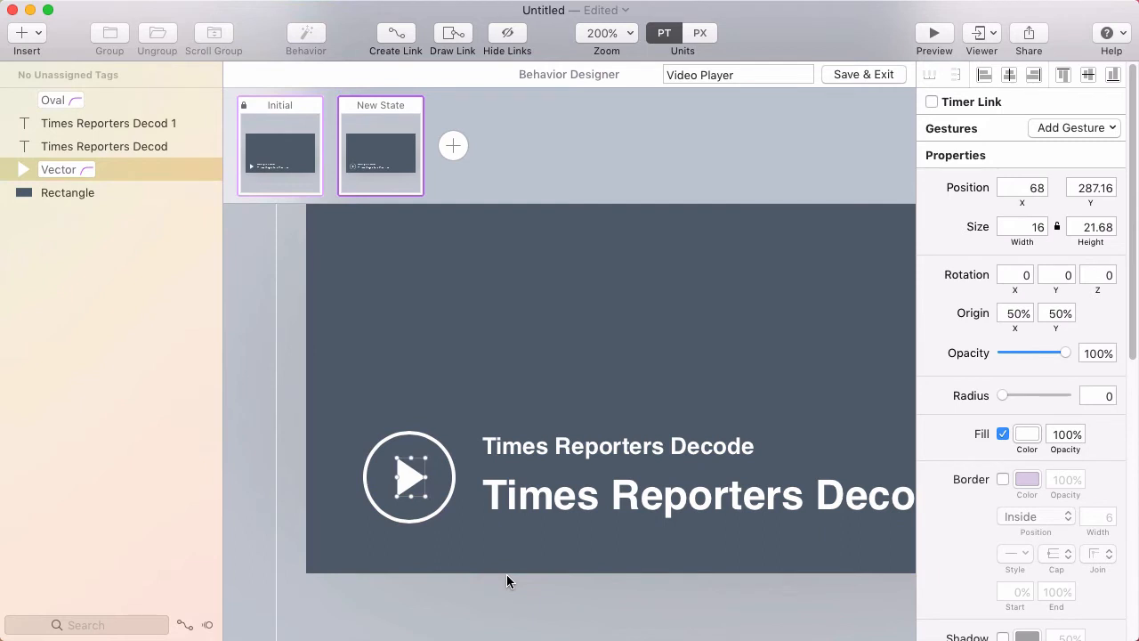
pyautogui.click(440, 591)
pyautogui.click(407, 477)
pyautogui.click(444, 589)
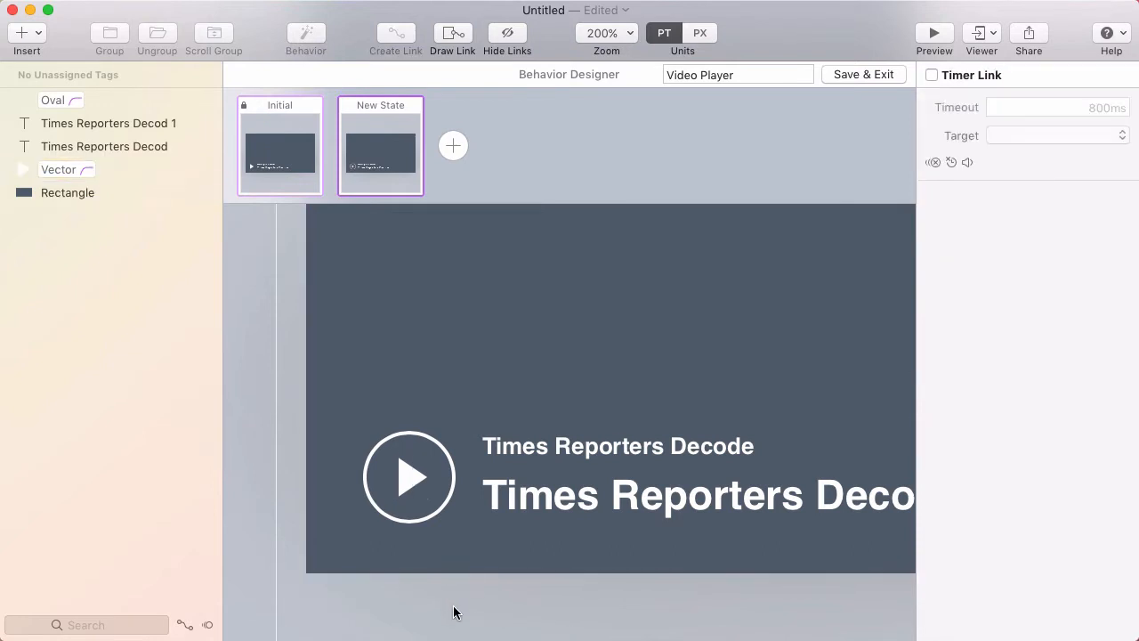
pyautogui.press('super+0')
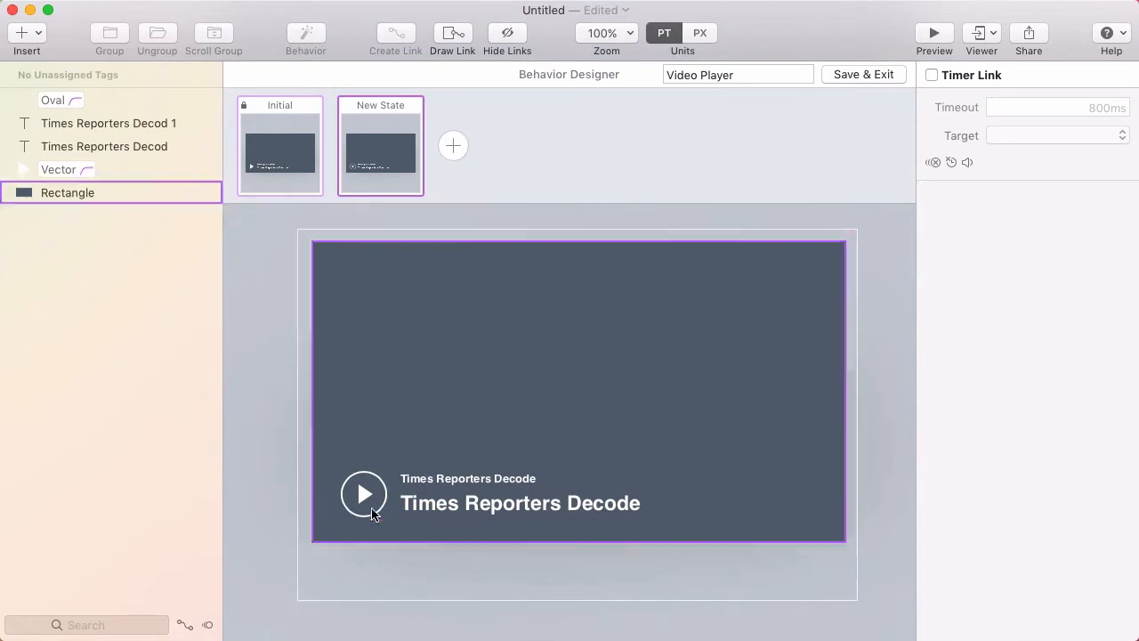
# Compare the play button's appearance between the Initial state and New State.
pyautogui.click(287, 129)
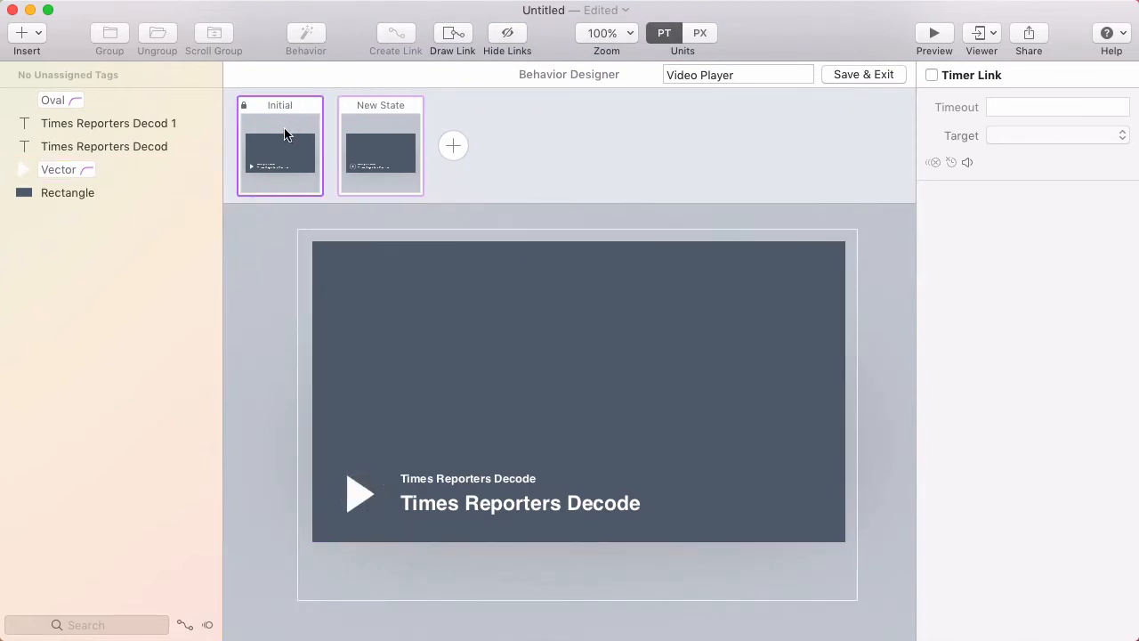
pyautogui.click(367, 127)
pyautogui.click(293, 140)
pyautogui.click(376, 133)
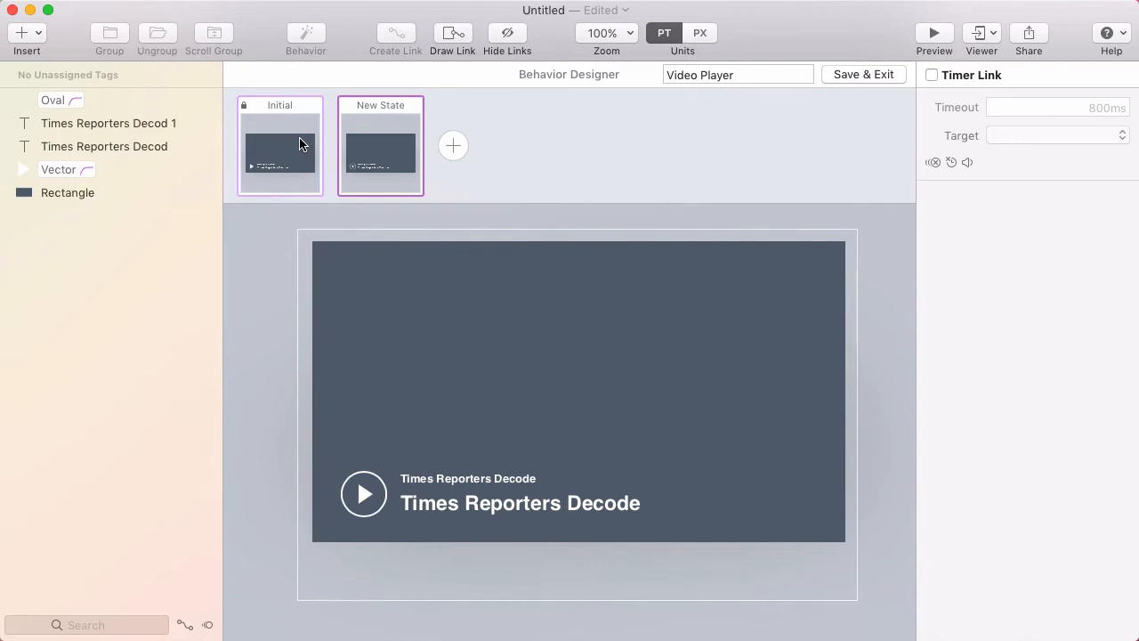
pyautogui.click(298, 161)
pyautogui.click(363, 147)
pyautogui.click(303, 123)
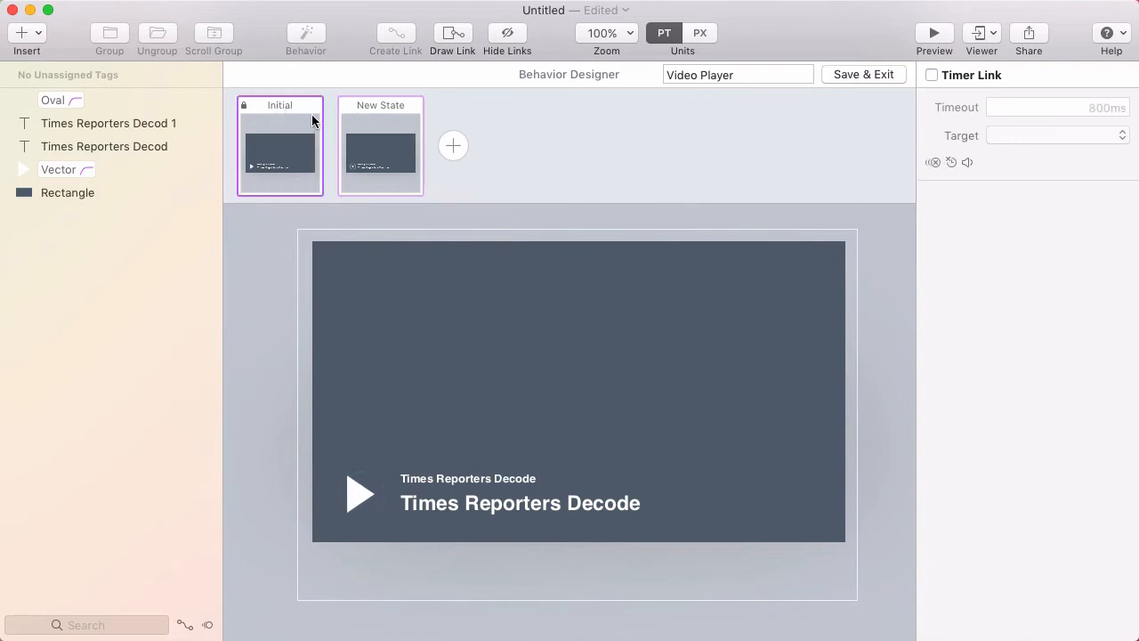
# Link the background rectangle in the Initial state to New State with a Mouse Over gesture.
pyautogui.click(335, 262)
pyautogui.click(429, 329)
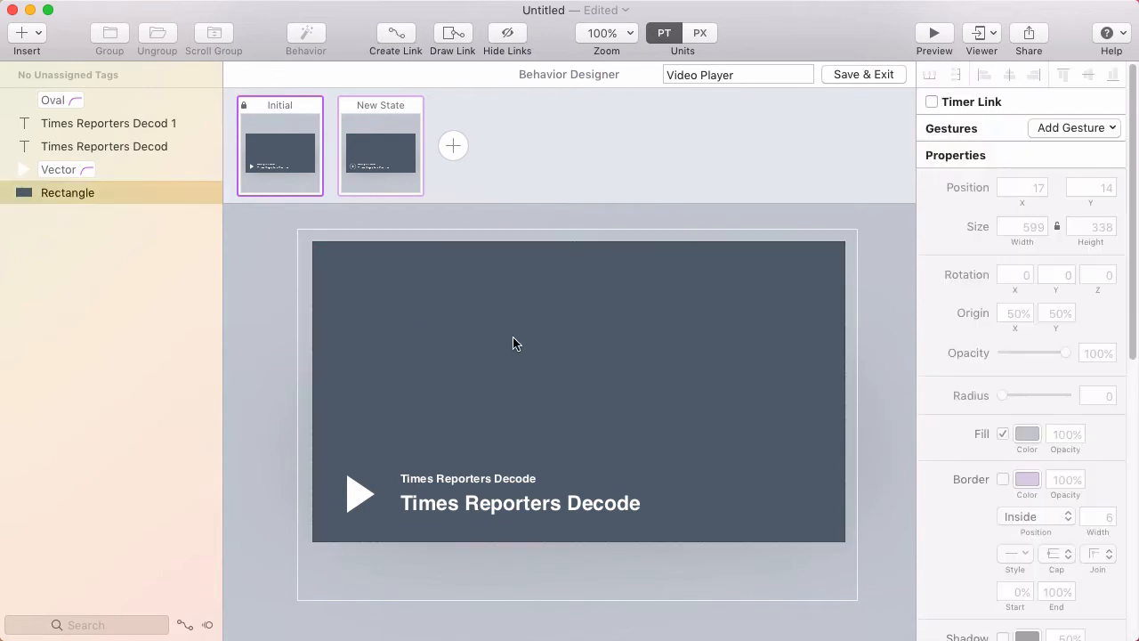
pyautogui.click(399, 39)
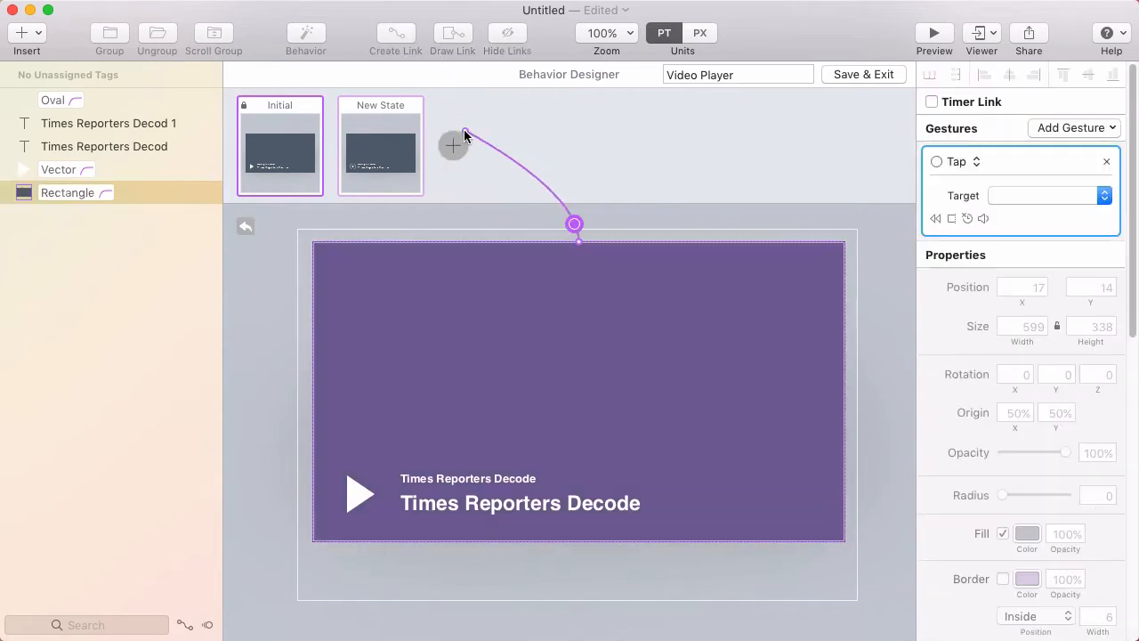
pyautogui.click(374, 148)
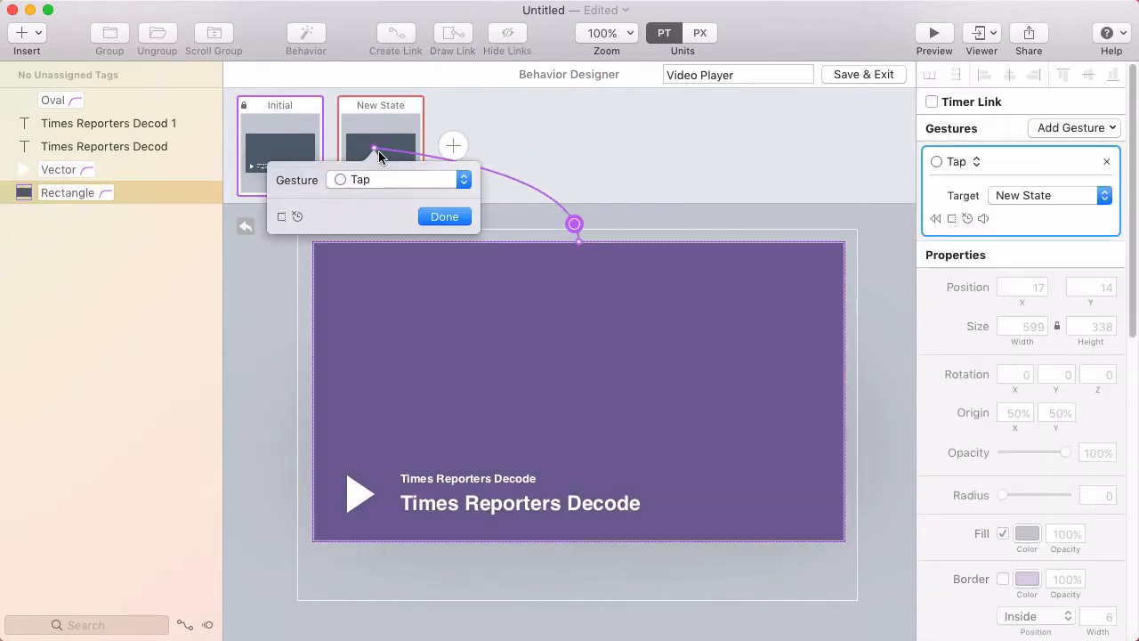
pyautogui.click(401, 179)
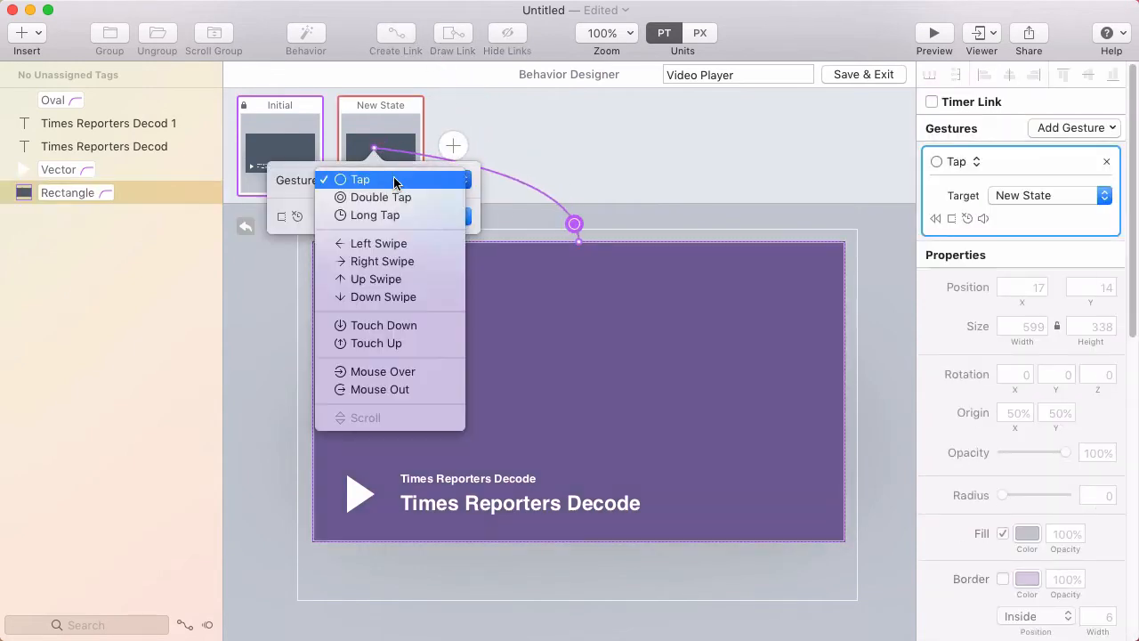
pyautogui.click(429, 372)
pyautogui.click(445, 217)
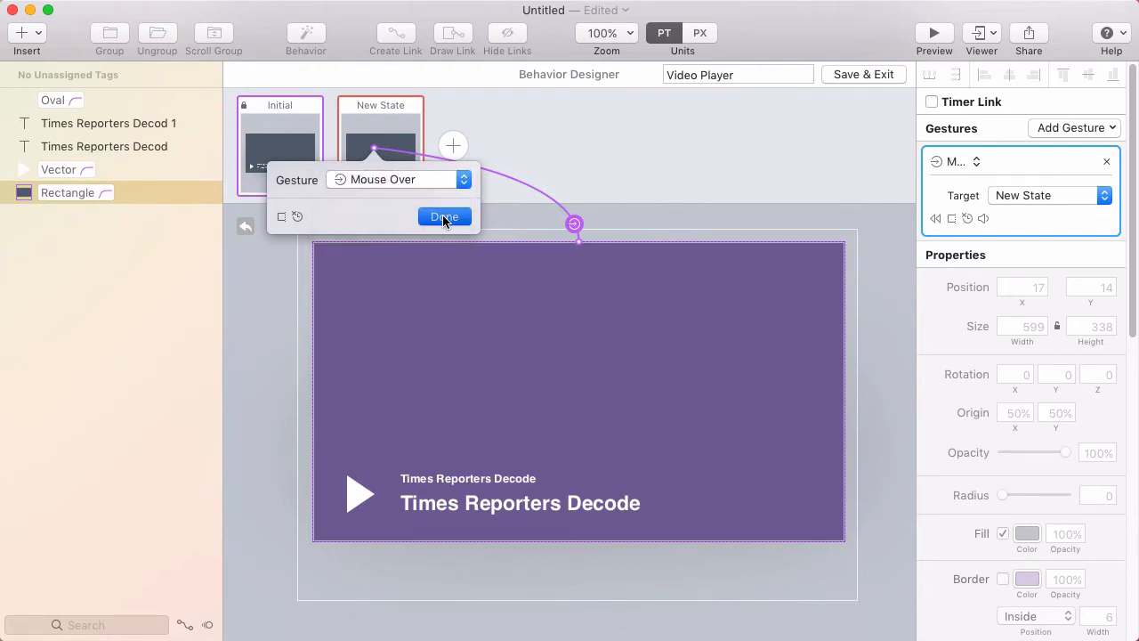
# Link the background rectangle in New State back to the Initial state with a Mouse Out gesture.
pyautogui.click(372, 150)
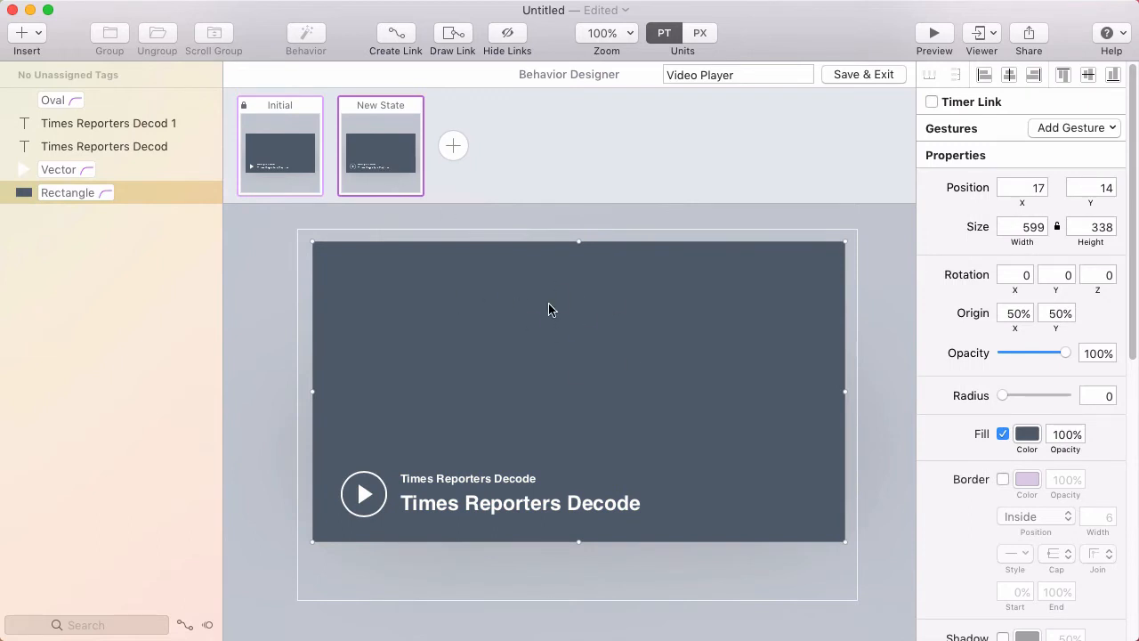
pyautogui.click(395, 36)
pyautogui.click(278, 155)
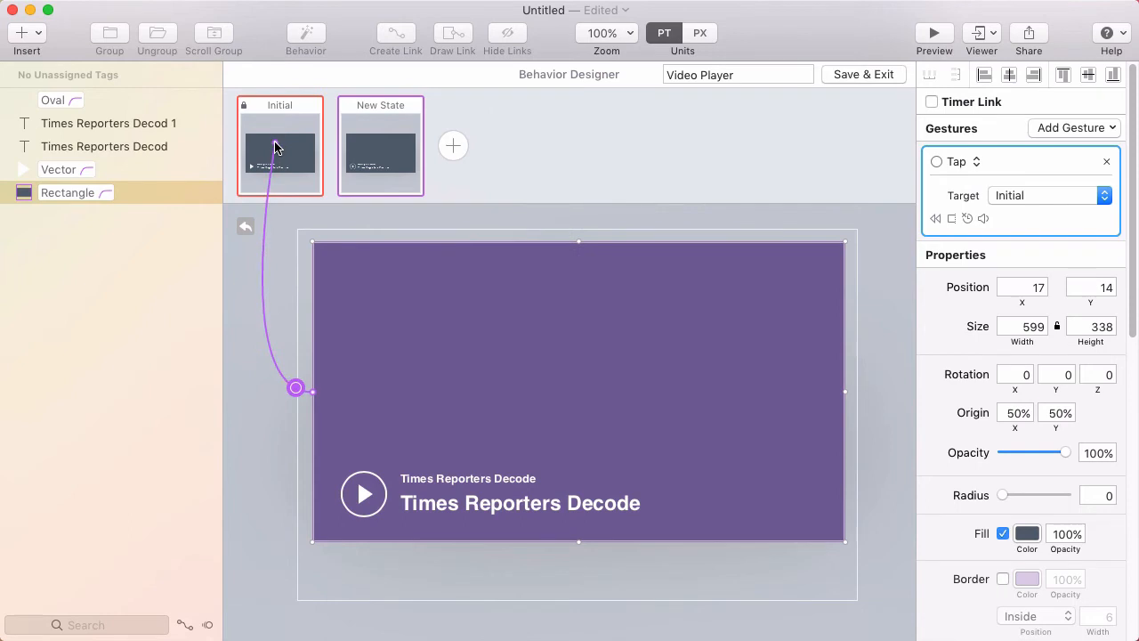
pyautogui.click(293, 174)
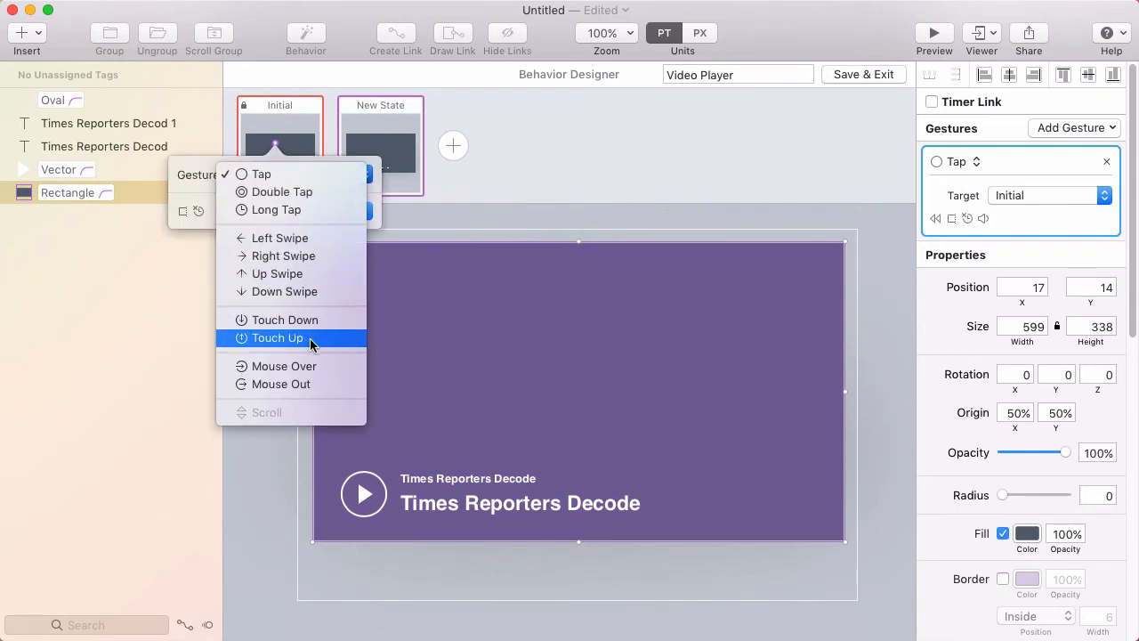
pyautogui.click(315, 383)
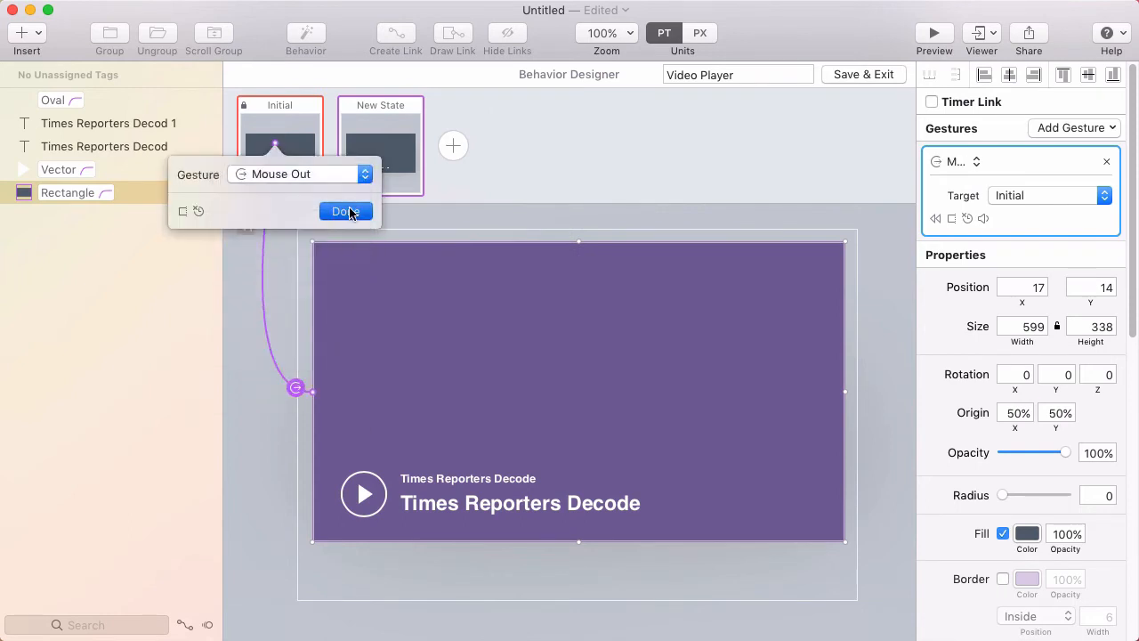
pyautogui.click(346, 211)
# Review the gesture links in both states and preview the play button's mouse-over behavior.
pyautogui.click(285, 145)
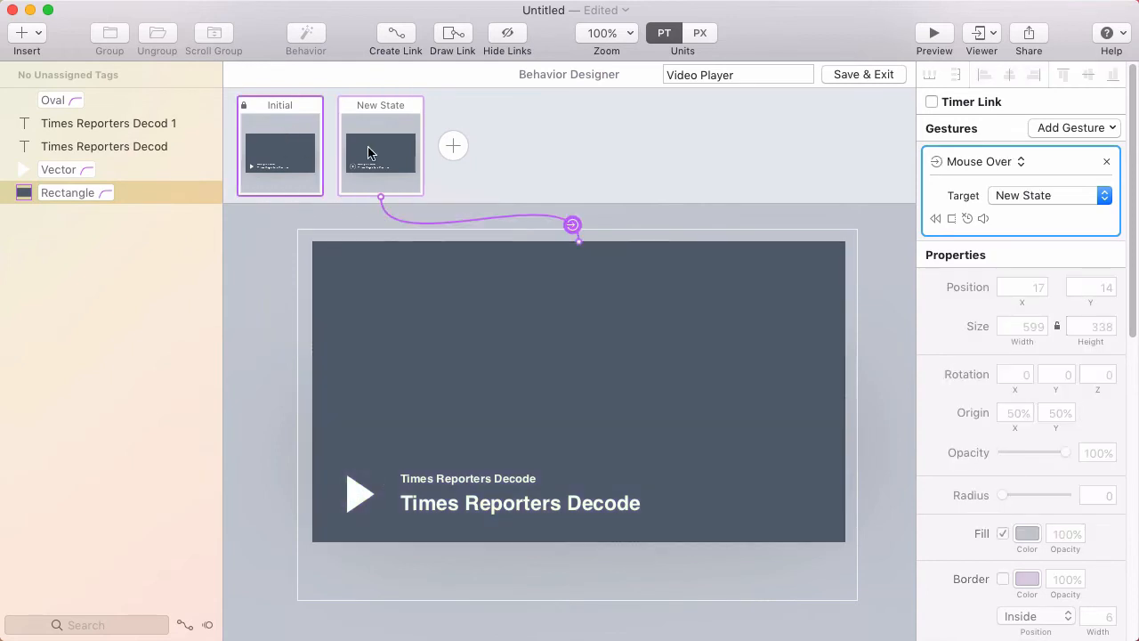
pyautogui.click(291, 156)
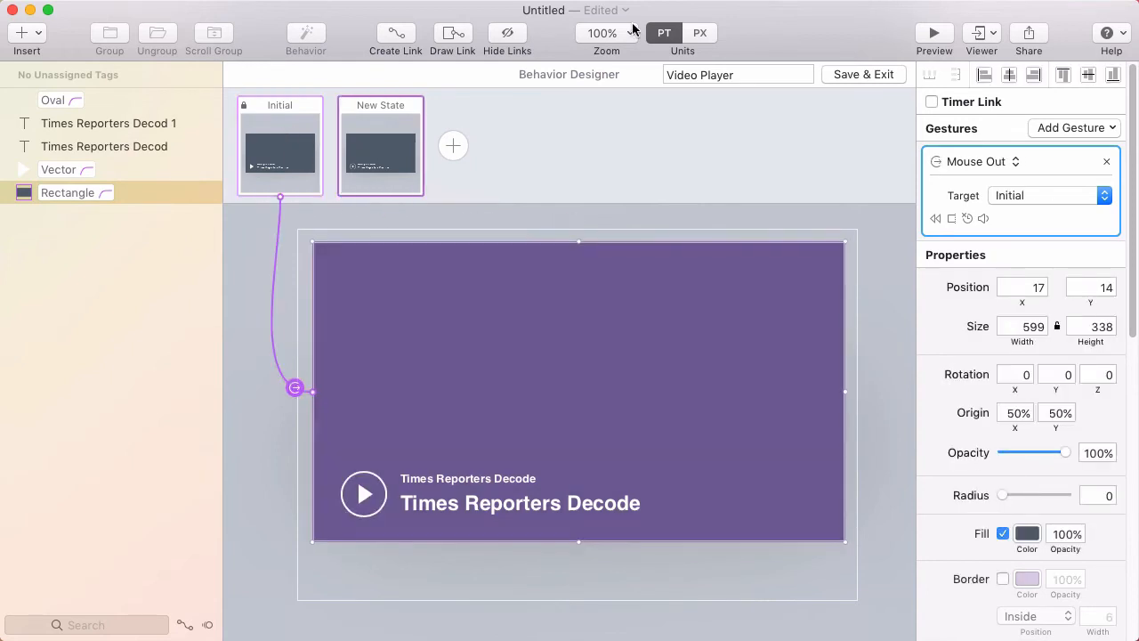
pyautogui.click(933, 36)
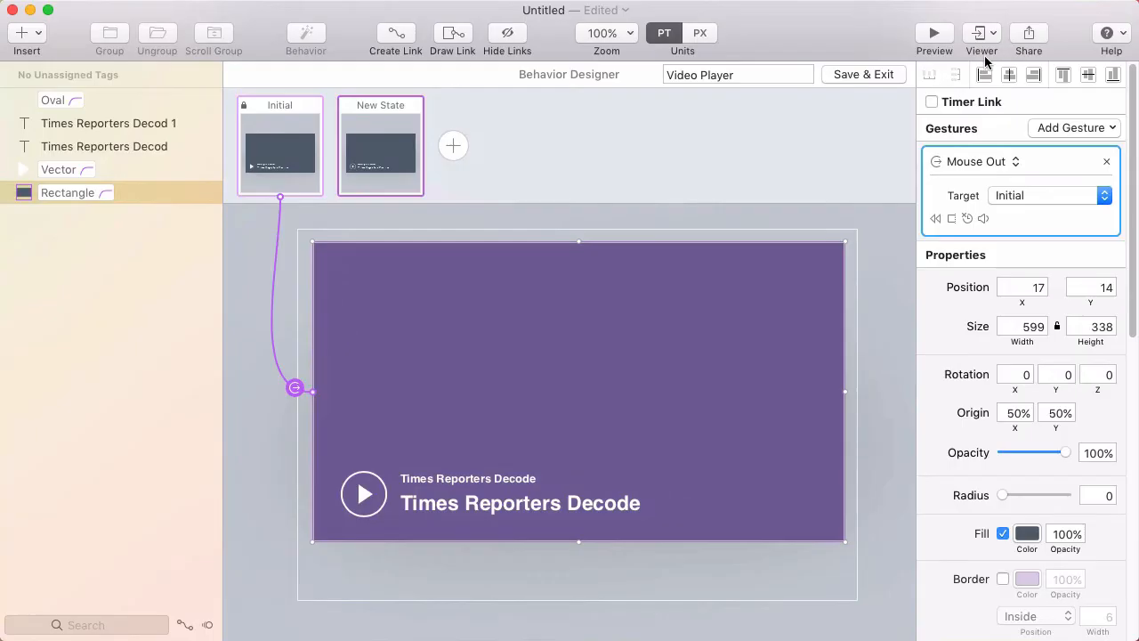
# Save and exit the Video Player behavior, and select the transparent oval inside the group.
pyautogui.click(864, 71)
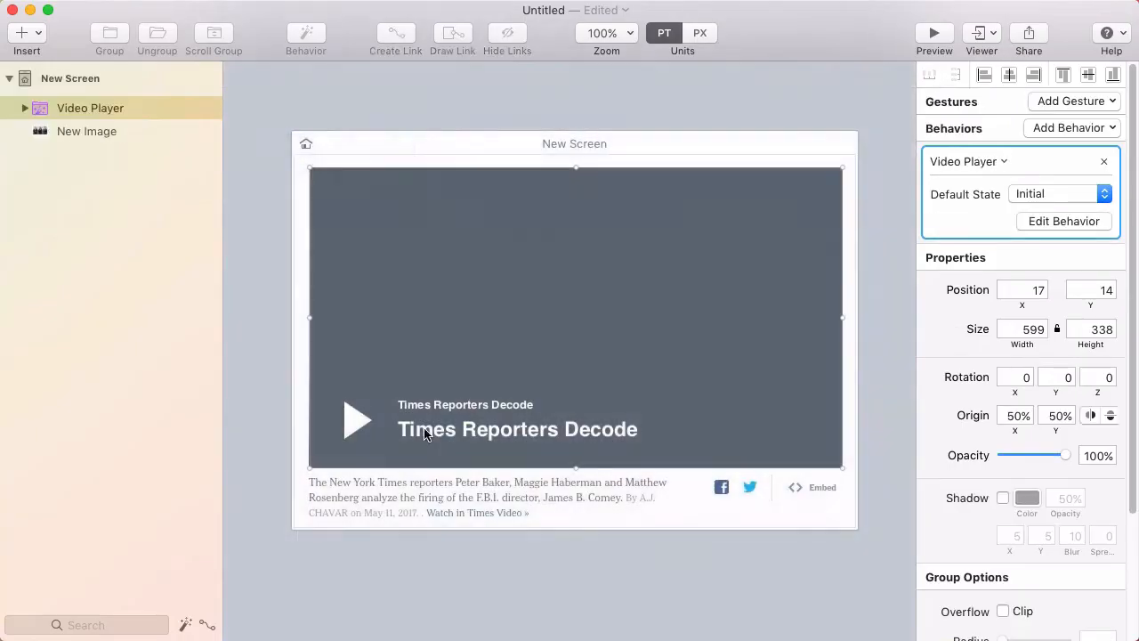
pyautogui.doubleClick(354, 417)
pyautogui.click(374, 422)
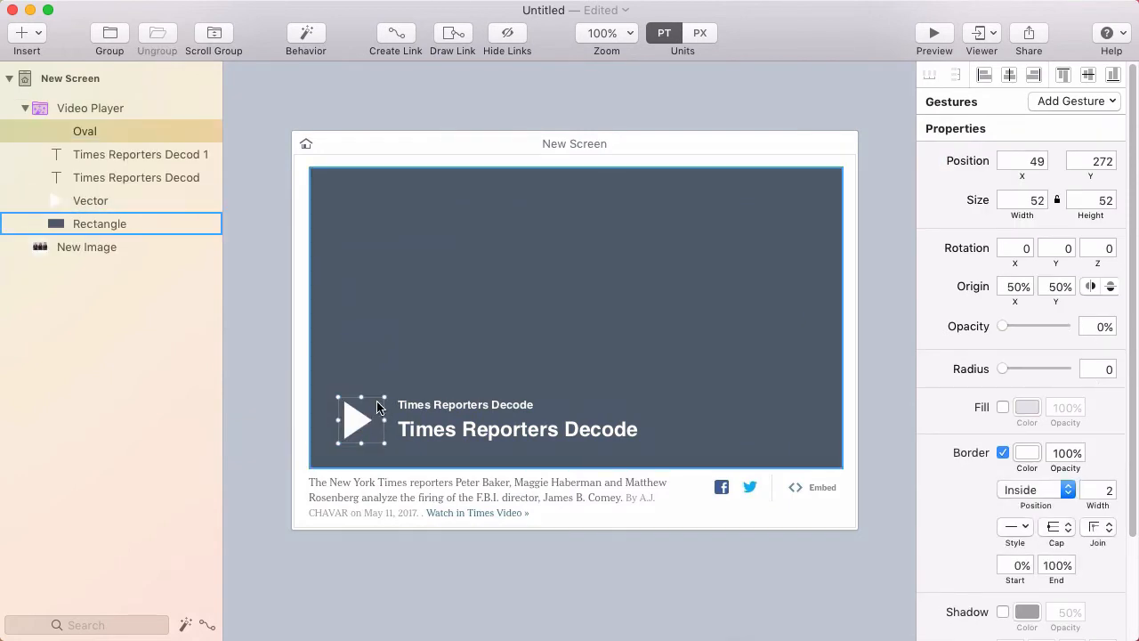
# Raise the opacity of the oval around the play triangle to 45.8%.
pyautogui.click(405, 494)
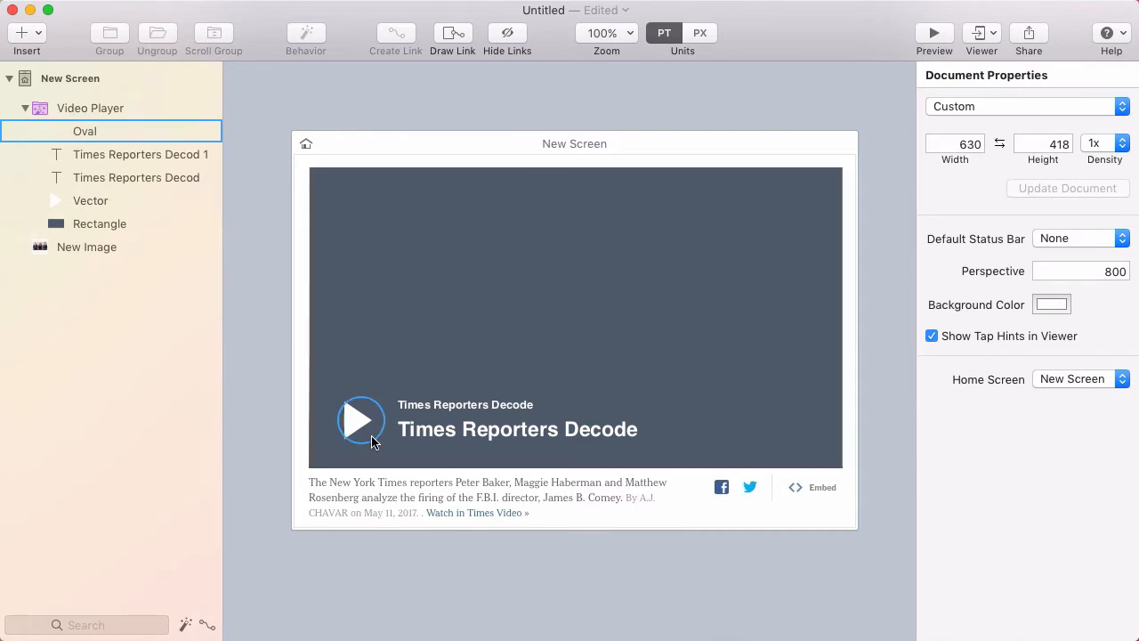
pyautogui.click(372, 442)
pyautogui.moveTo(1000, 327); pyautogui.dragTo(1035, 330)
pyautogui.click(374, 473)
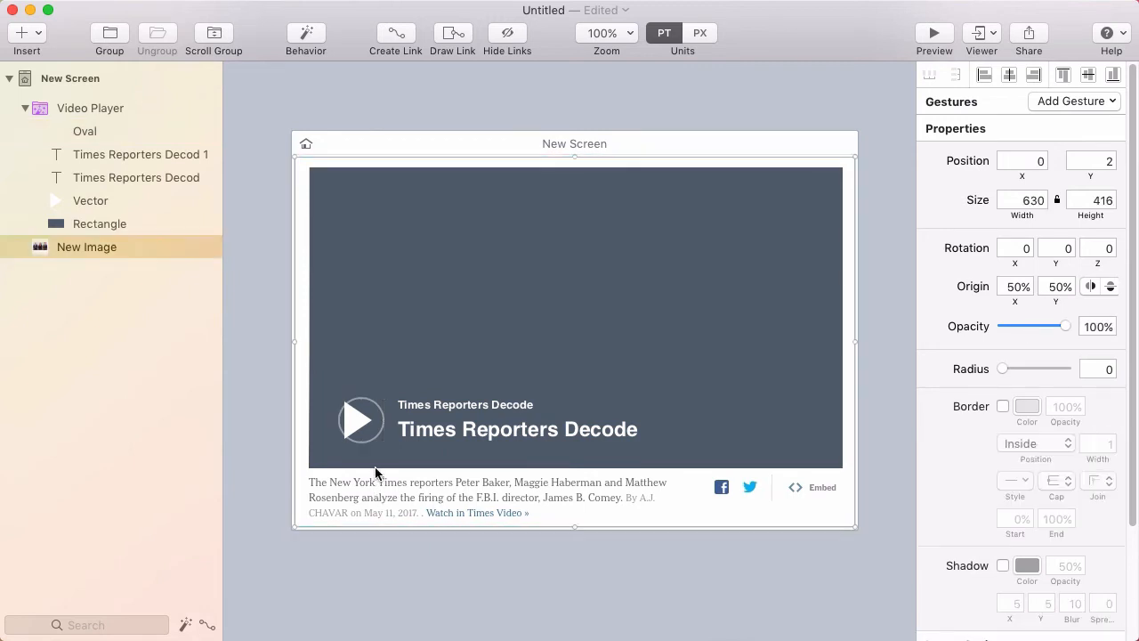
# Nudge the play triangle horizontally until it sits centred inside the oval.
pyautogui.click(359, 420)
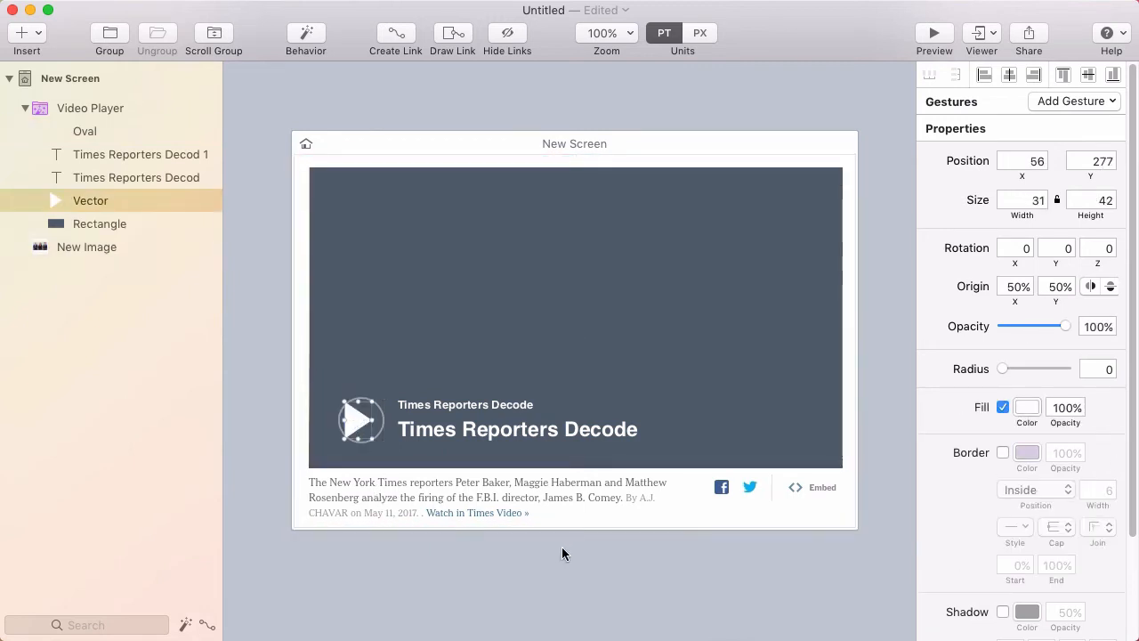
pyautogui.press('Right')
pyautogui.press('Right')
pyautogui.press('Right')
pyautogui.press('Right')
pyautogui.press('Right')
pyautogui.press('Right')
pyautogui.press('Right')
pyautogui.press('Right')
pyautogui.press('Right')
pyautogui.click(383, 490)
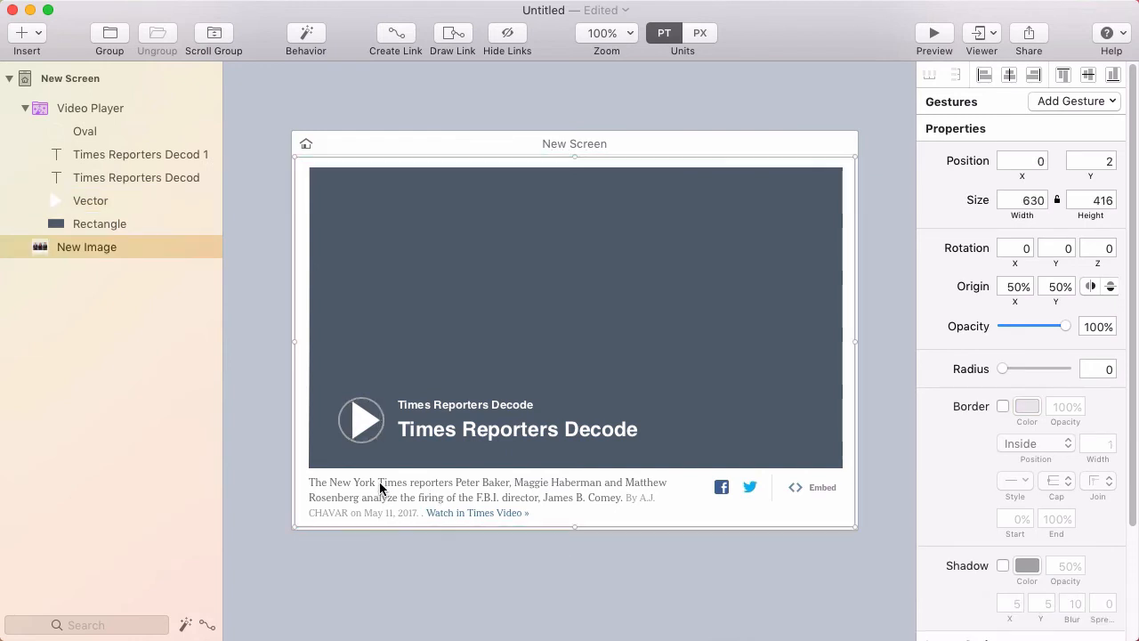
# Set the oval's opacity to 0% so the ring is hidden in the default state.
pyautogui.click(366, 427)
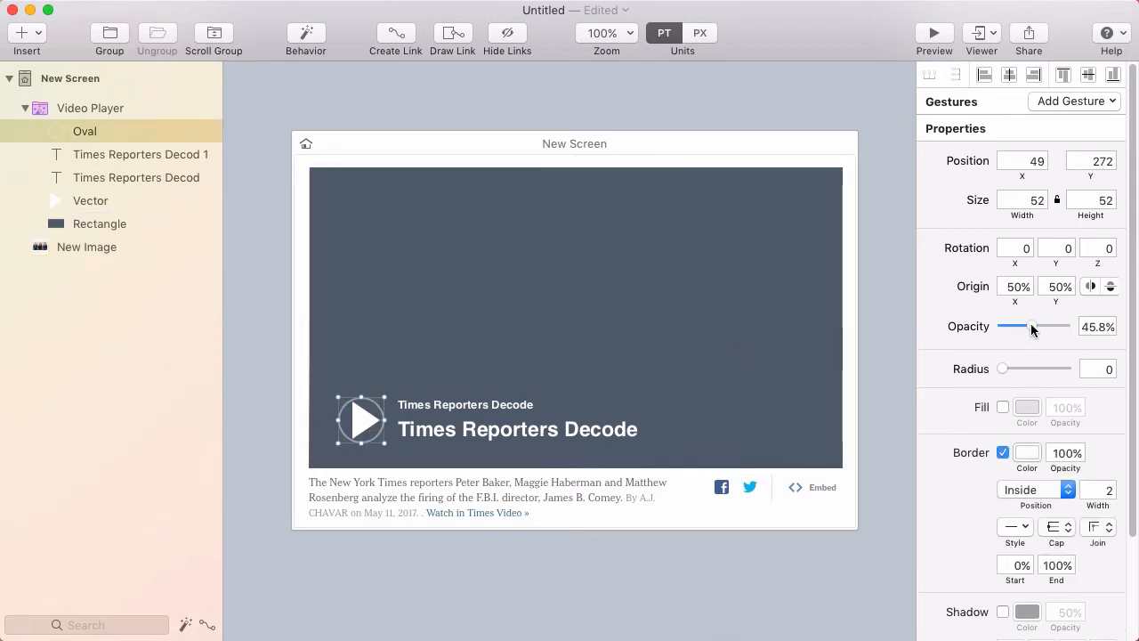
pyautogui.moveTo(1035, 329); pyautogui.dragTo(991, 330)
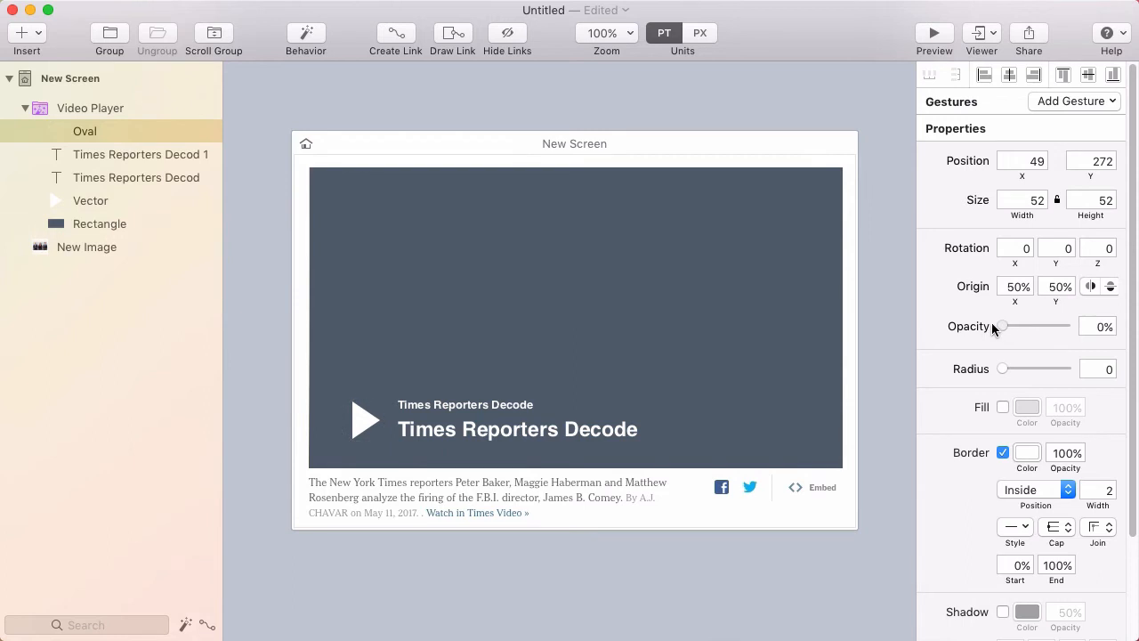
# Open the Video Player group's behavior and switch repeatedly between Initial and New State to compare the play button's transition.
pyautogui.click(113, 107)
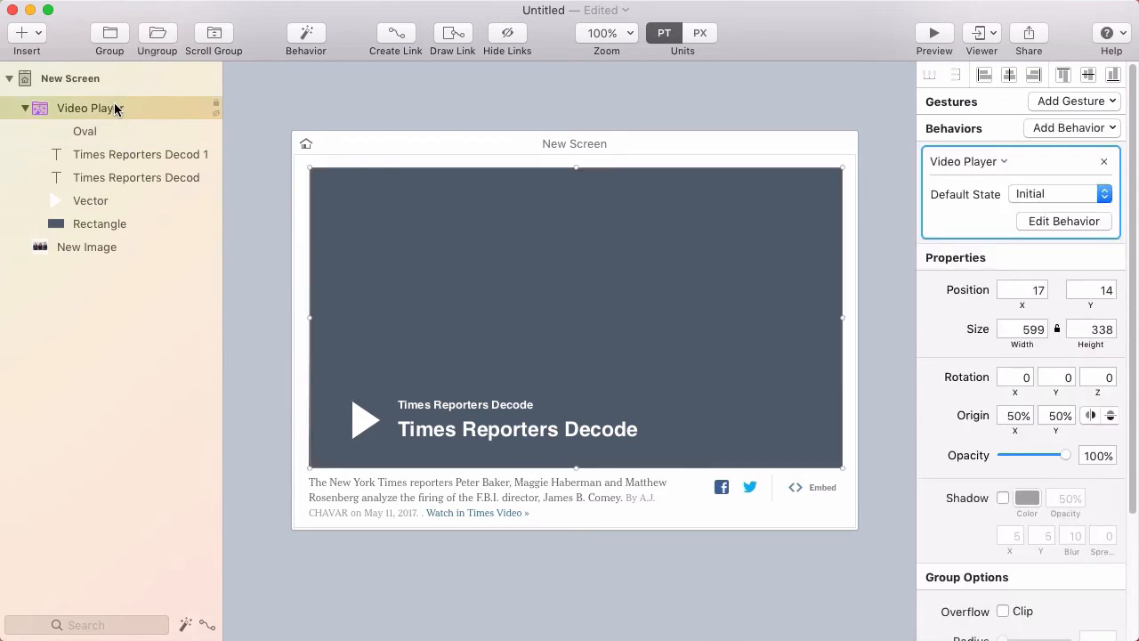
pyautogui.click(310, 38)
pyautogui.click(363, 152)
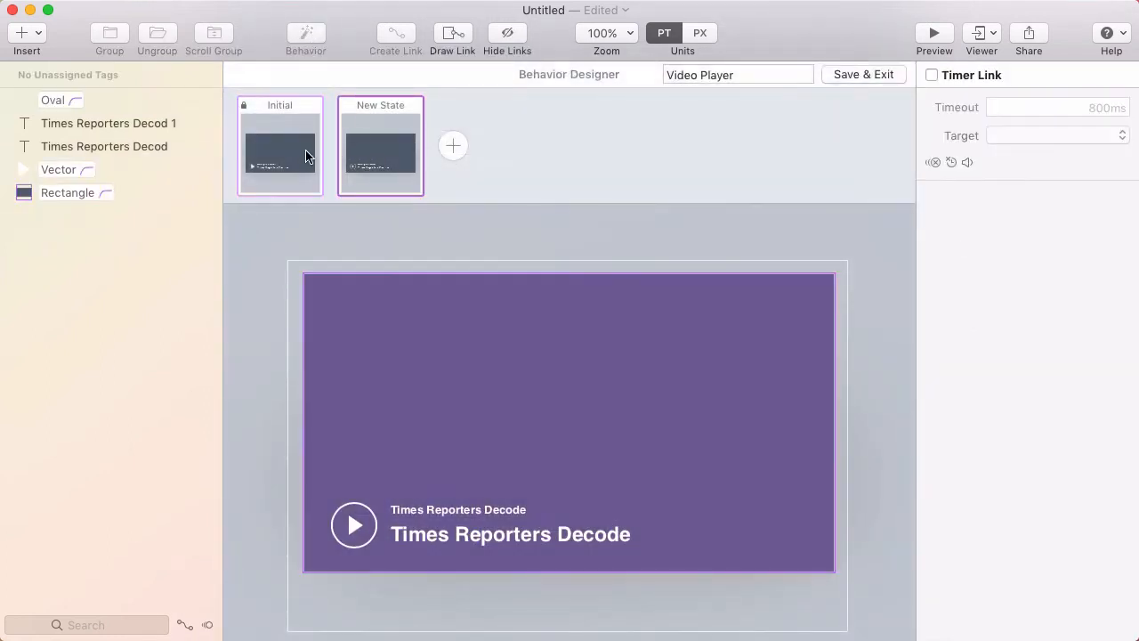
pyautogui.click(305, 156)
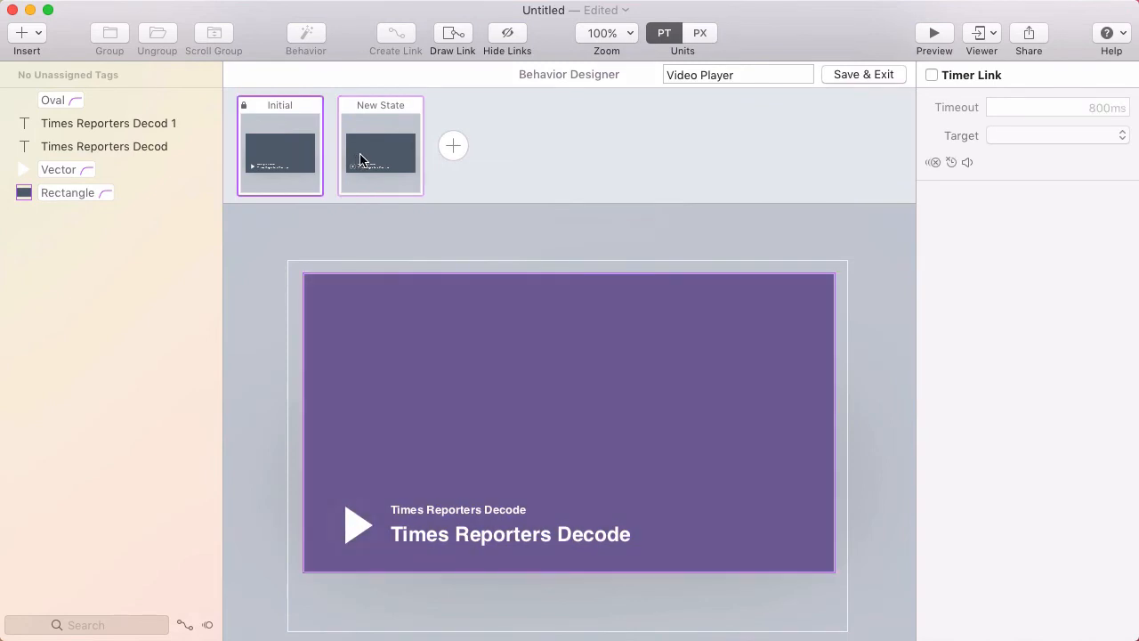
pyautogui.click(384, 142)
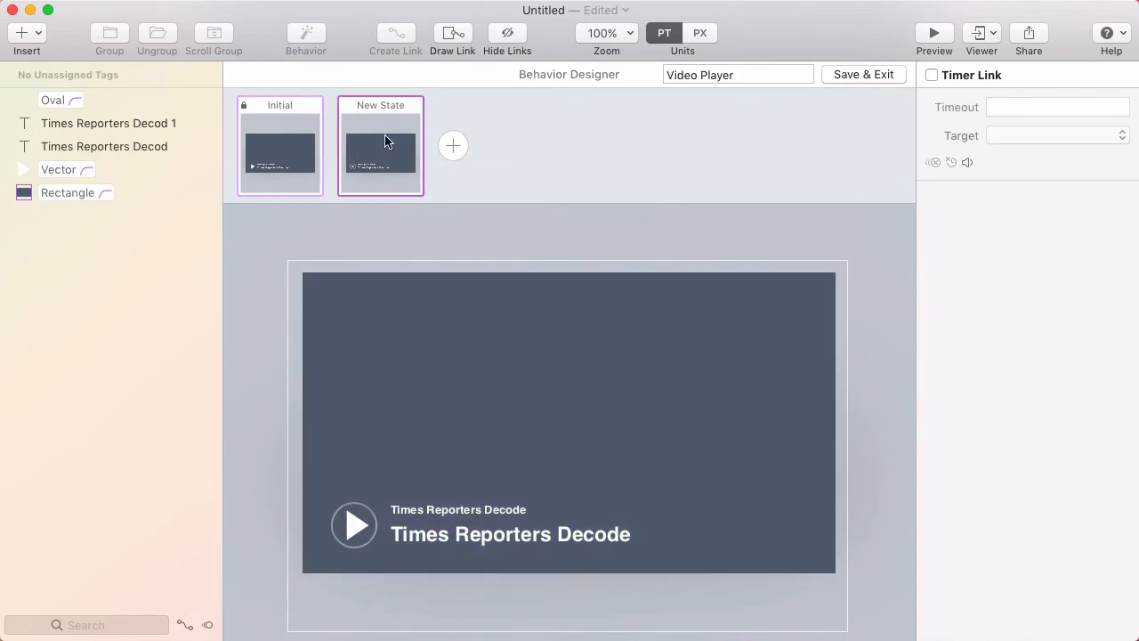
pyautogui.click(287, 150)
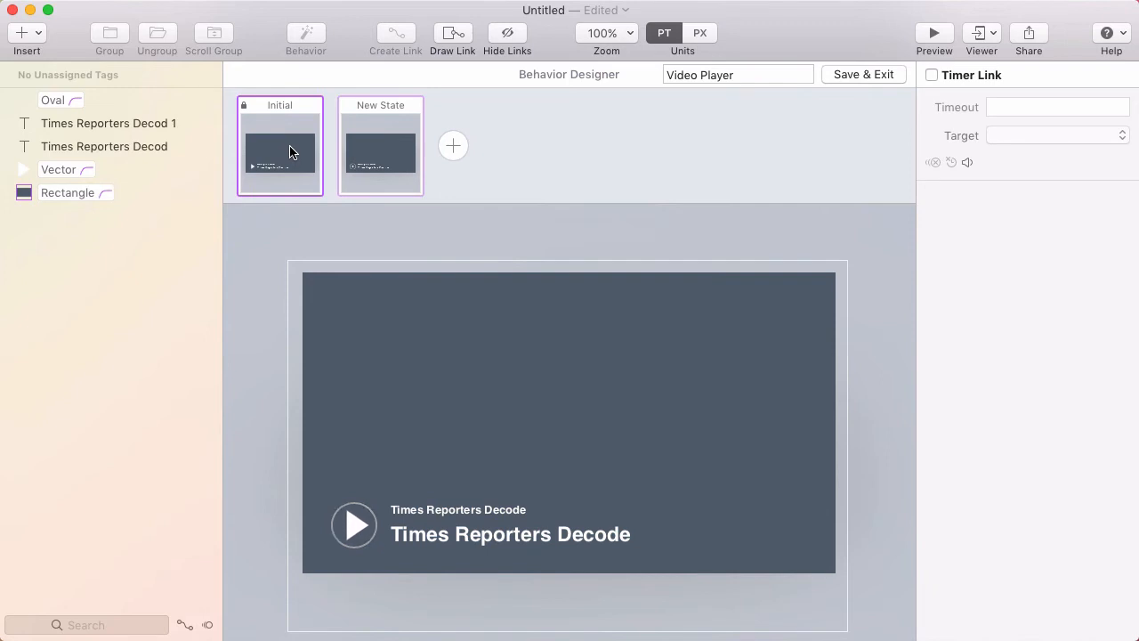
pyautogui.click(377, 152)
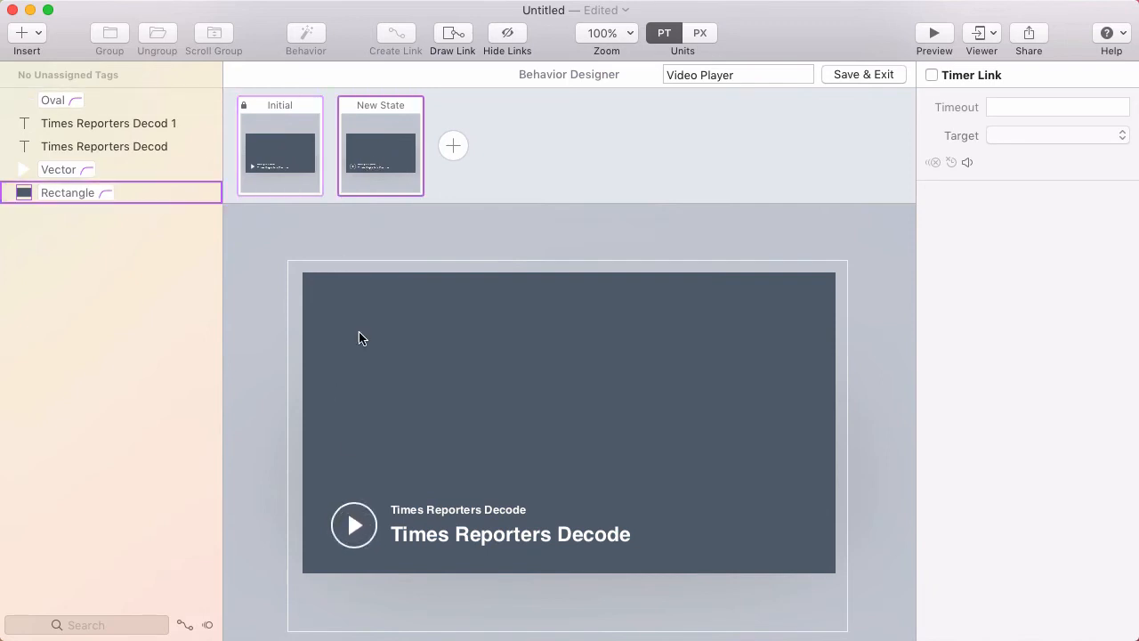
pyautogui.click(287, 157)
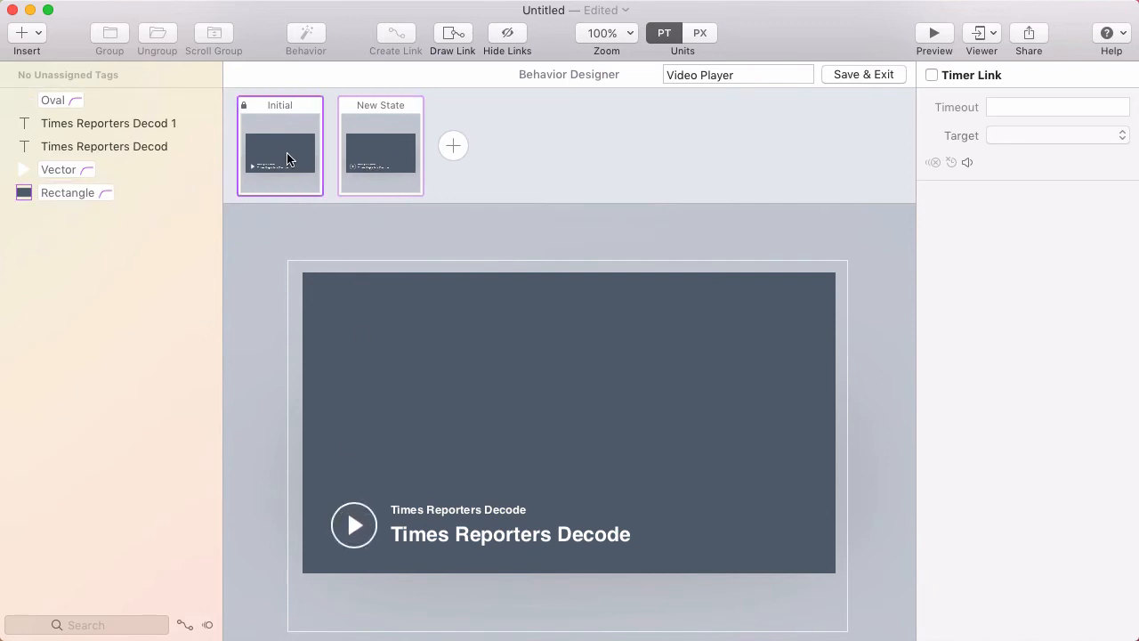
pyautogui.click(387, 154)
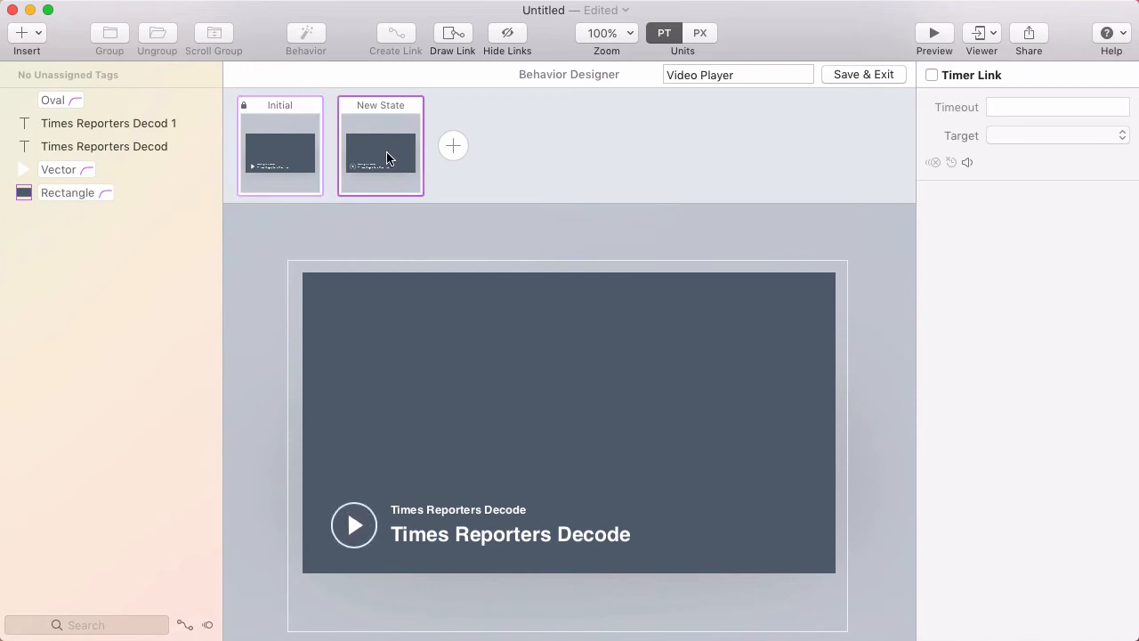
pyautogui.click(297, 160)
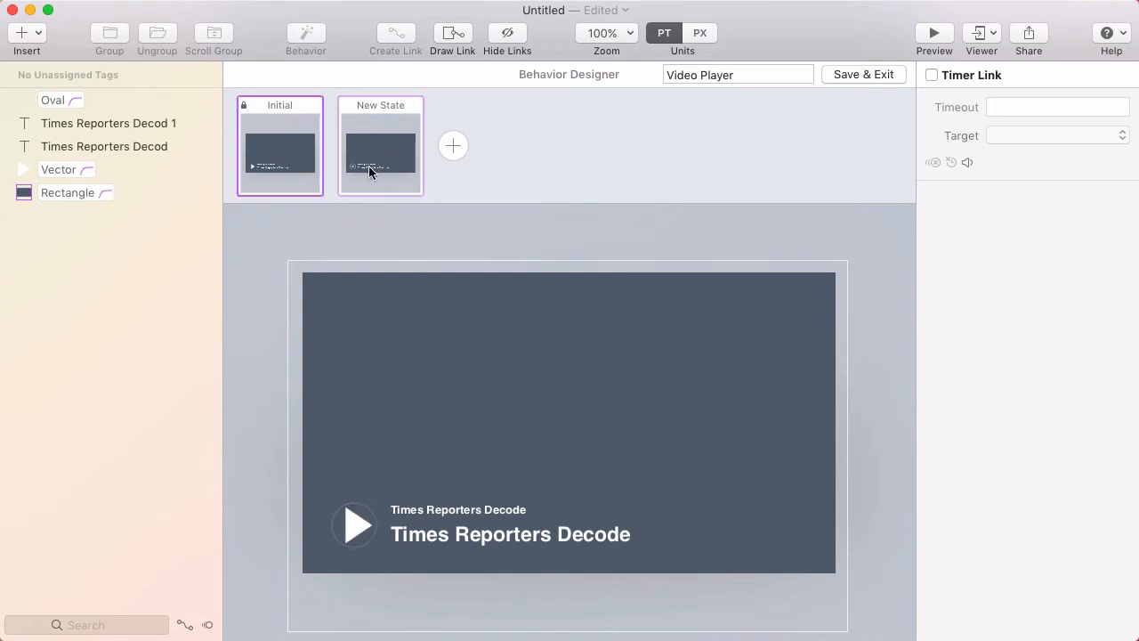
pyautogui.click(396, 160)
# Preview the video card's mouse-over and mouse-out animation, and save and exit the behavior.
pyautogui.click(932, 33)
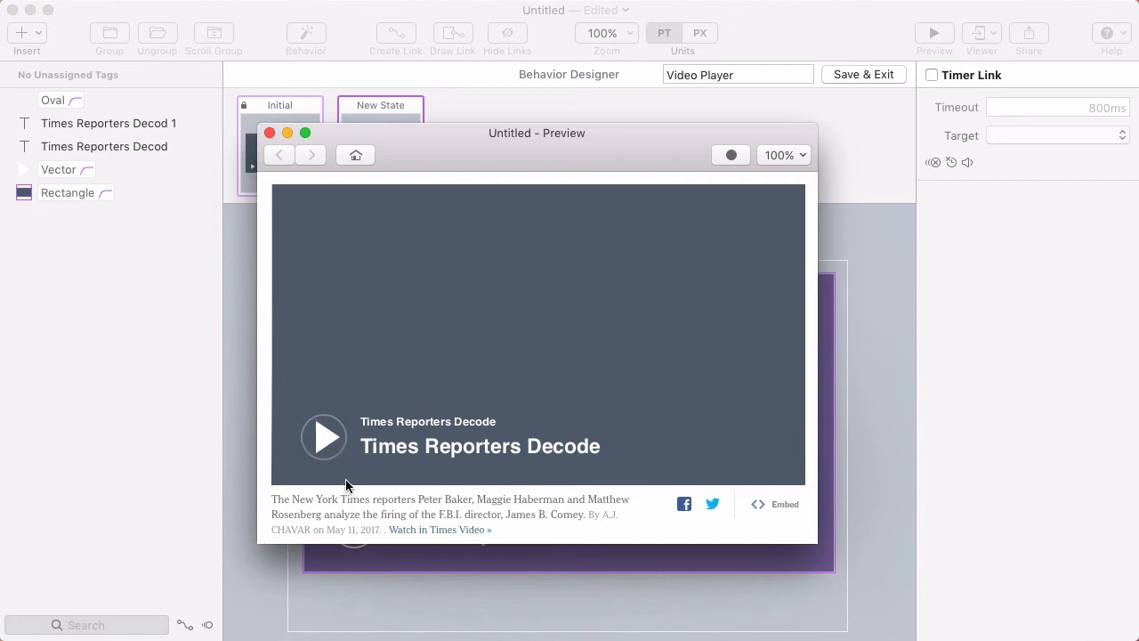
pyautogui.click(244, 443)
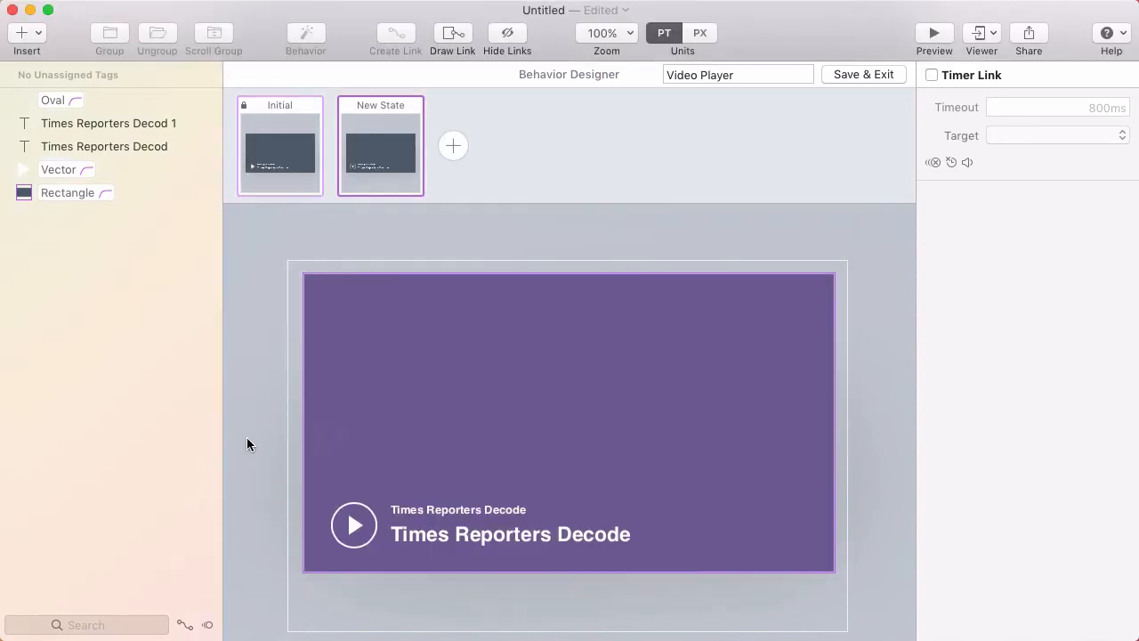
pyautogui.click(859, 75)
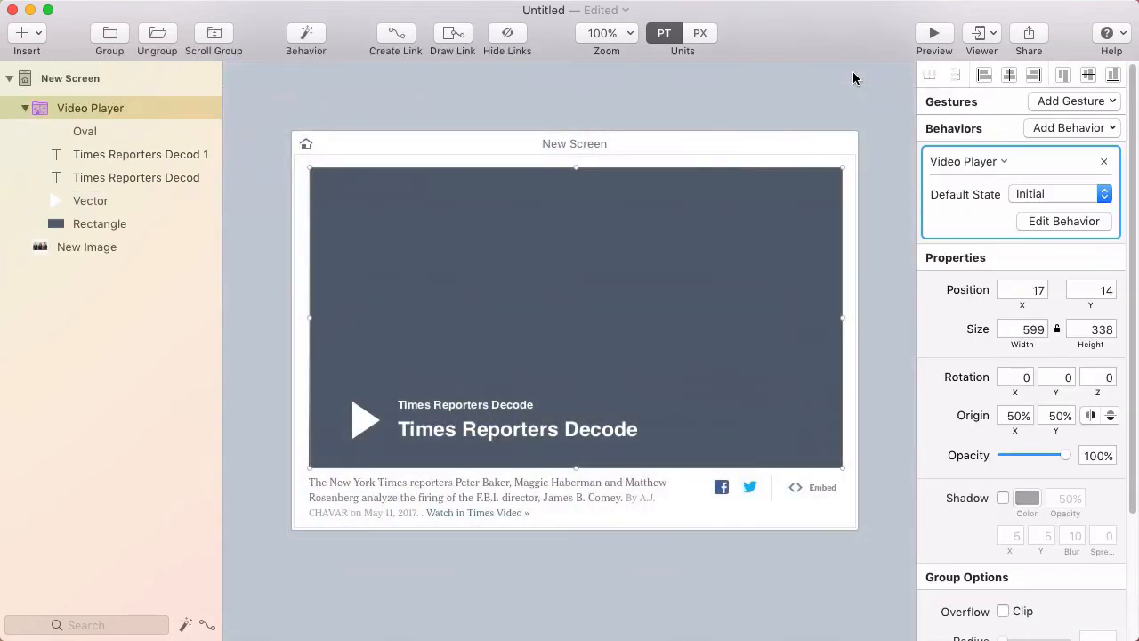
# Set the oval's opacity to 89.8% and its border width to 0.
pyautogui.click(376, 406)
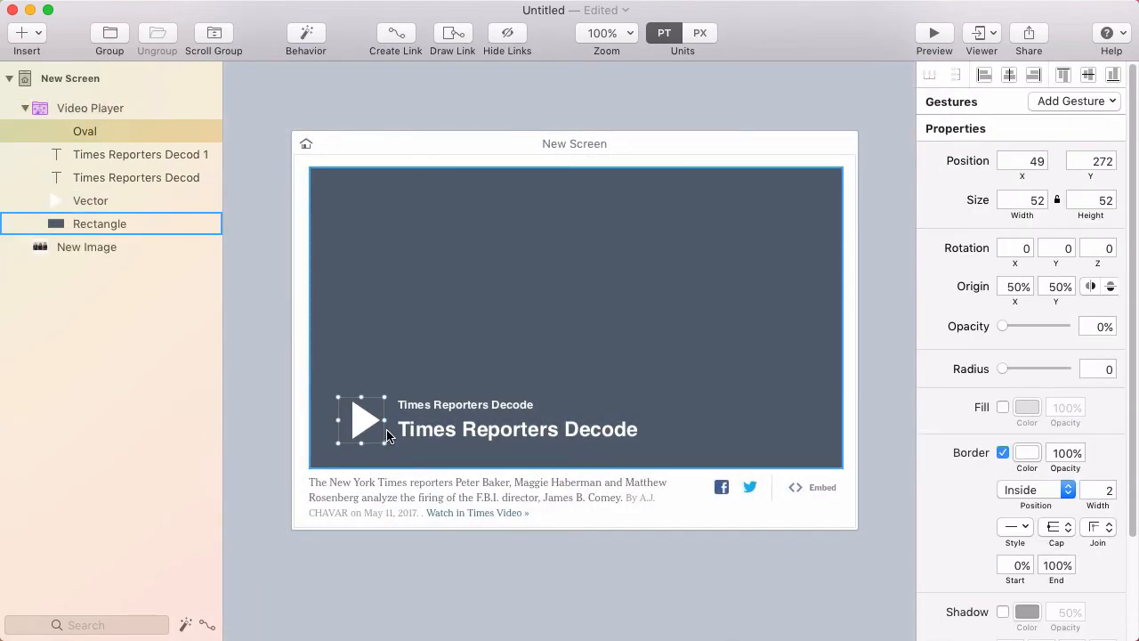
pyautogui.moveTo(1004, 327); pyautogui.dragTo(1056, 326)
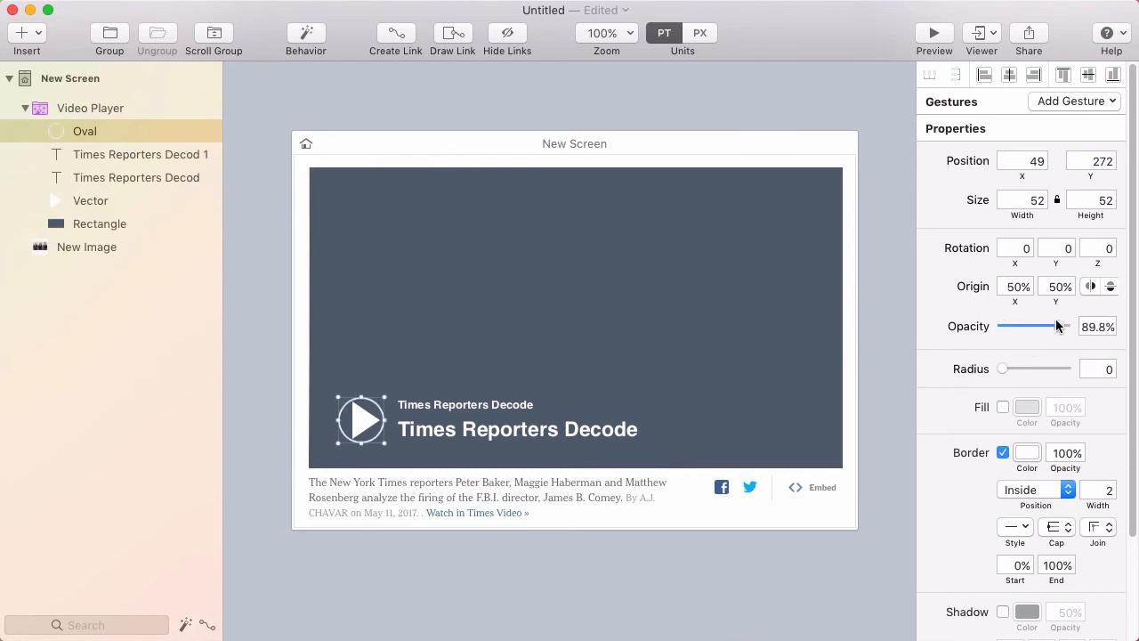
pyautogui.moveTo(1090, 506)
pyautogui.mouseDown()
pyautogui.moveTo(1100, 505)
pyautogui.moveTo(1087, 507)
pyautogui.mouseUp()
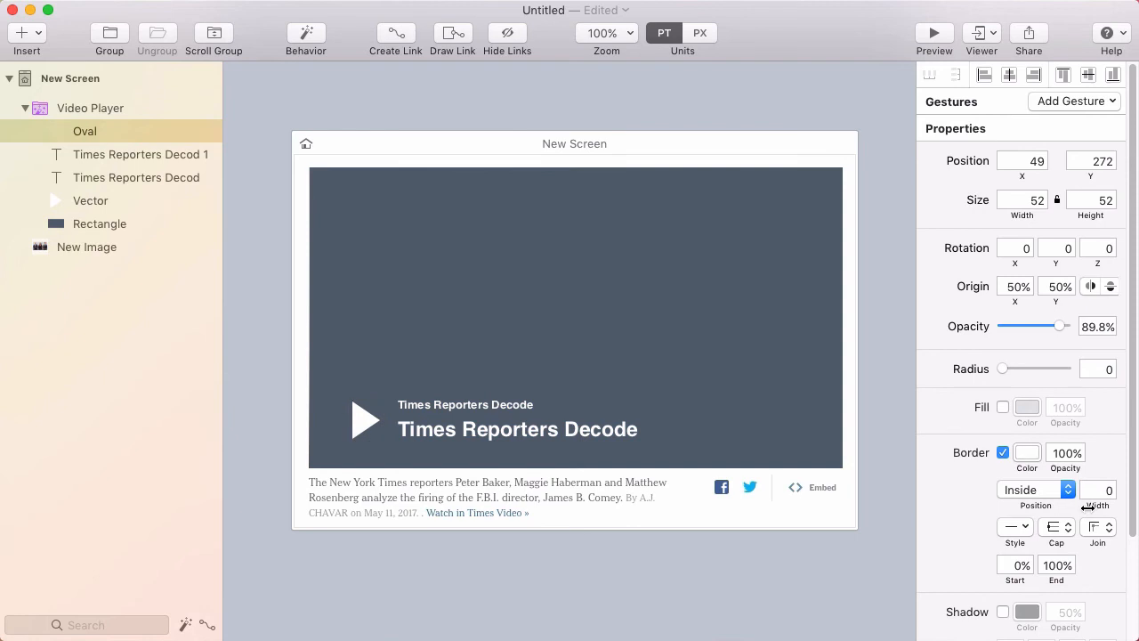